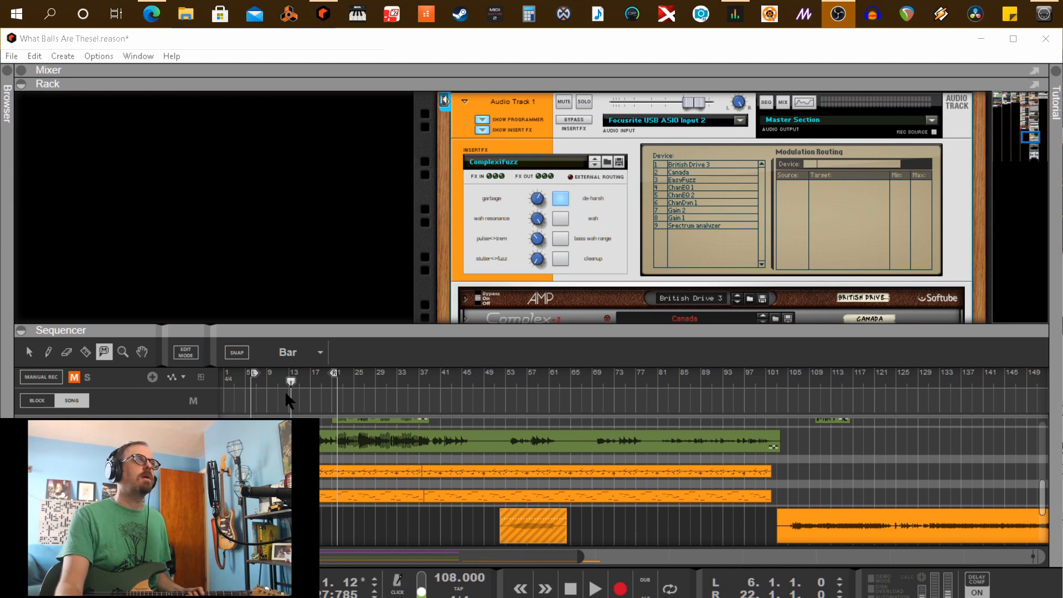
Step: Play the song from just before bar 6 and stop at about bar 13
left_click(245, 377)
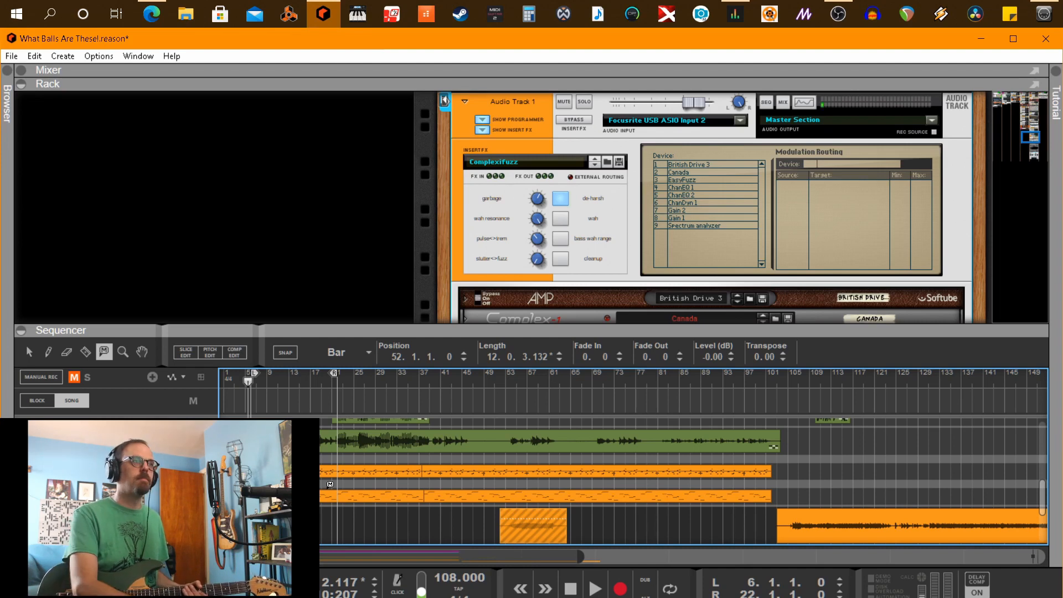
key("space")
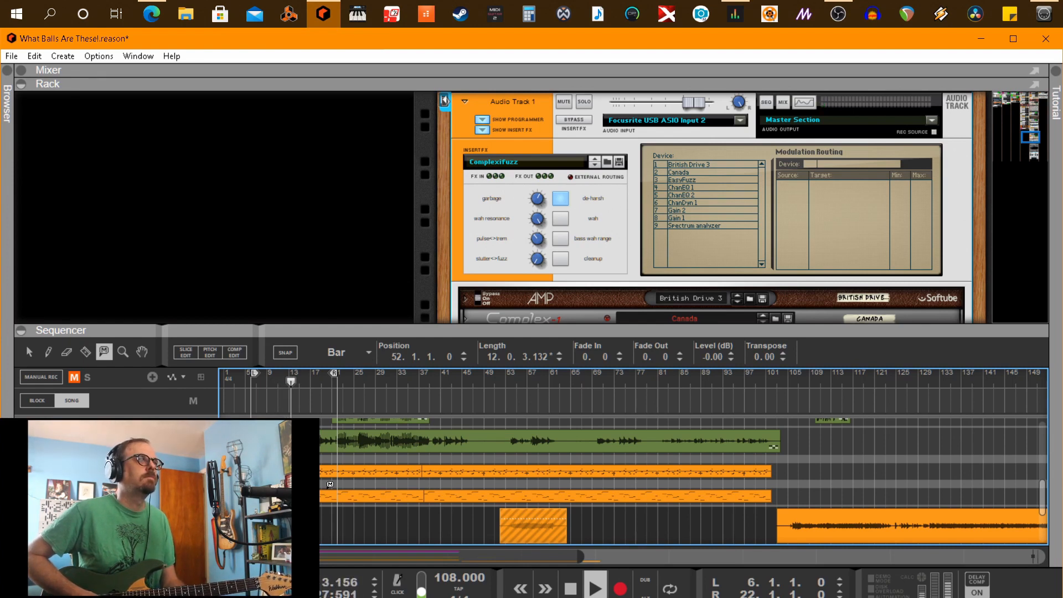
key("space")
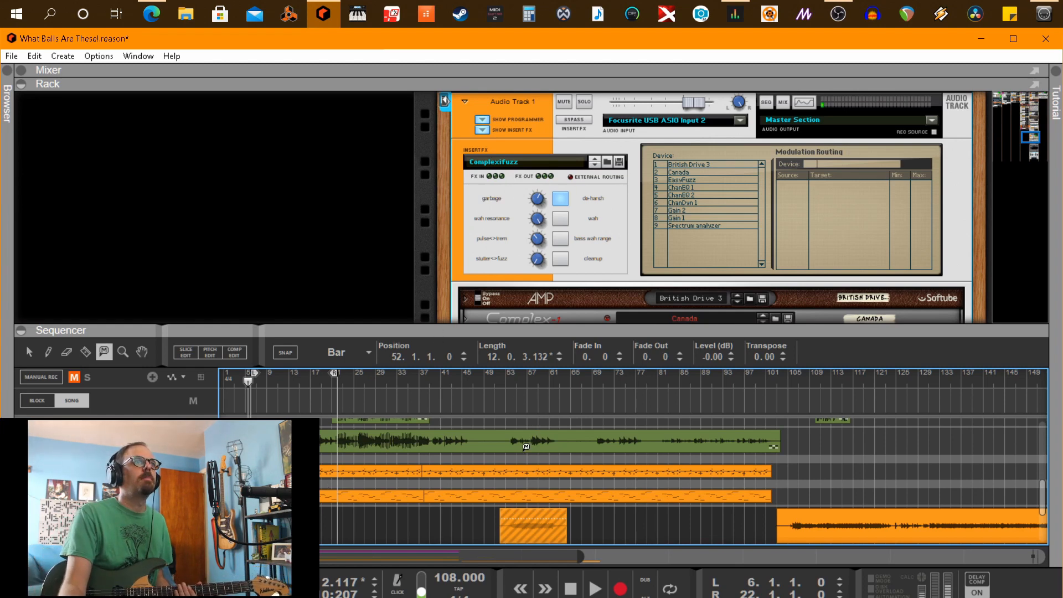
Step: Look over the audio and note clips in the lower tracks of the sequencer arrangement
scroll(521, 446, "down", 3)
scroll(516, 439, "up", 5)
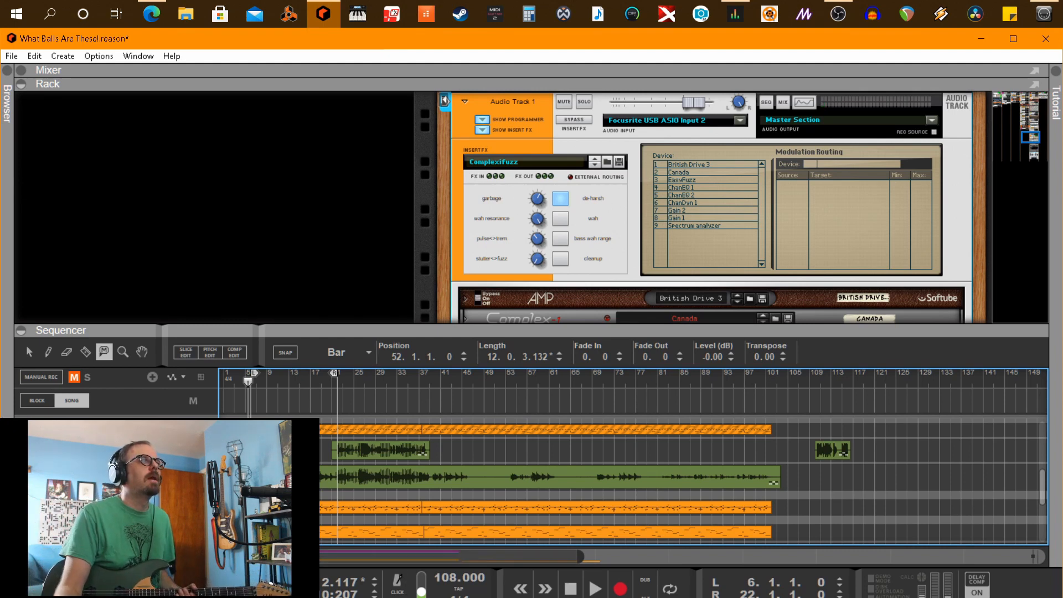
scroll(683, 481, "down", 2)
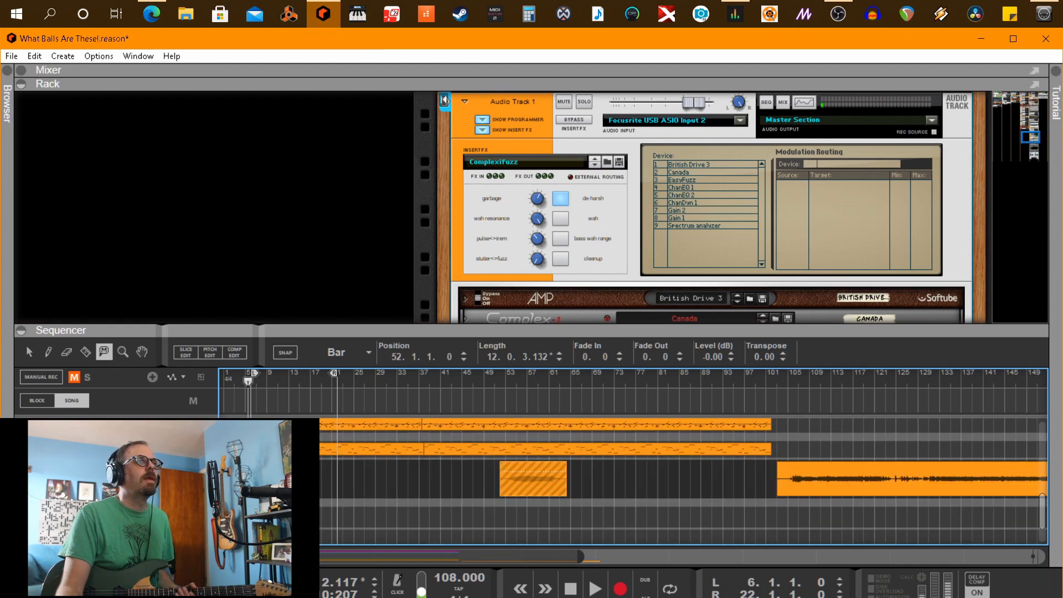
scroll(683, 481, "up", 2)
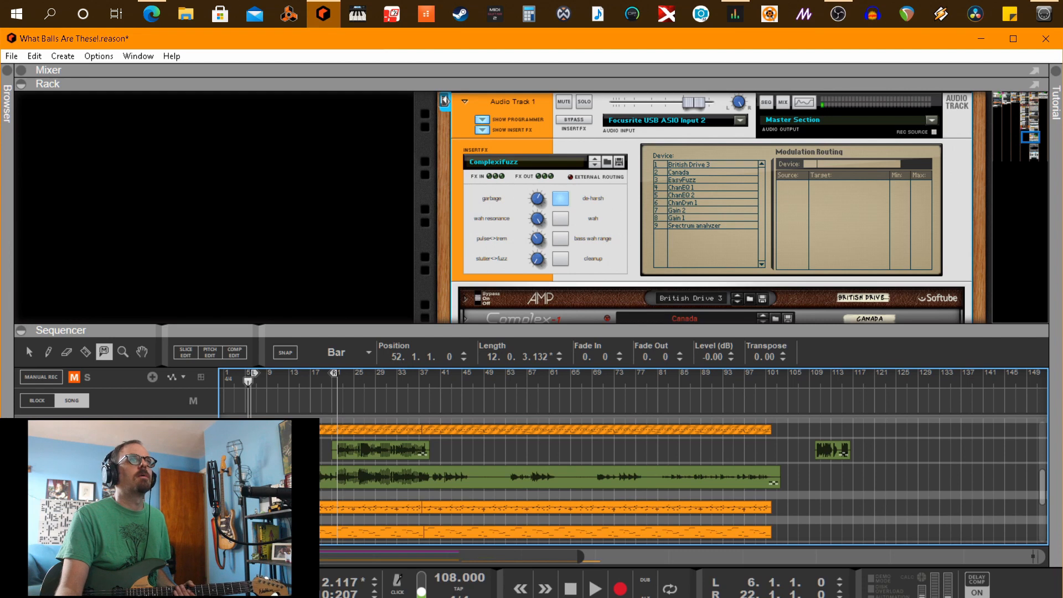
scroll(684, 481, "down", 1)
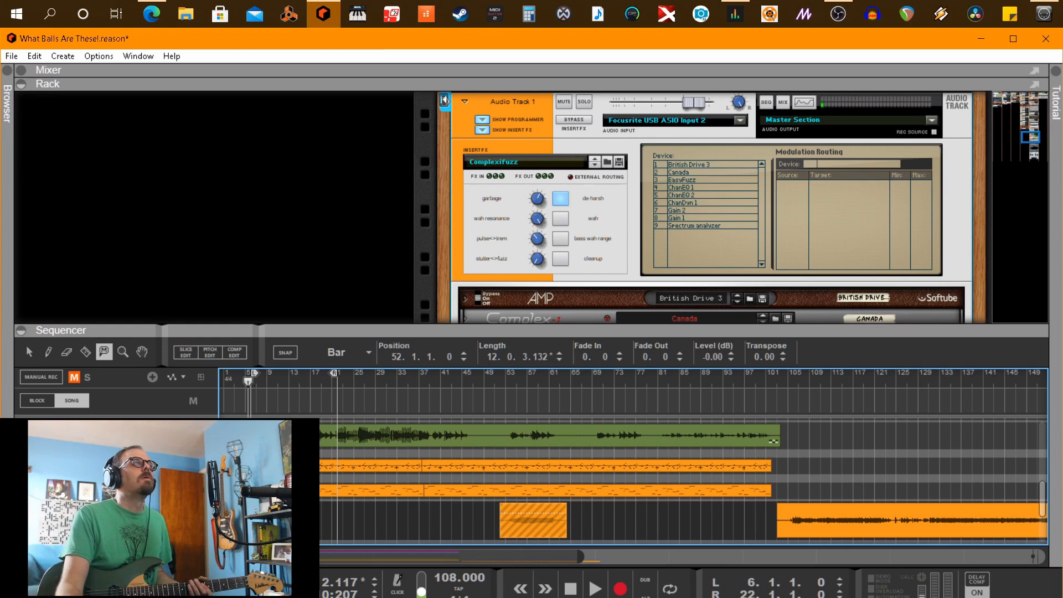
scroll(683, 481, "down", 1)
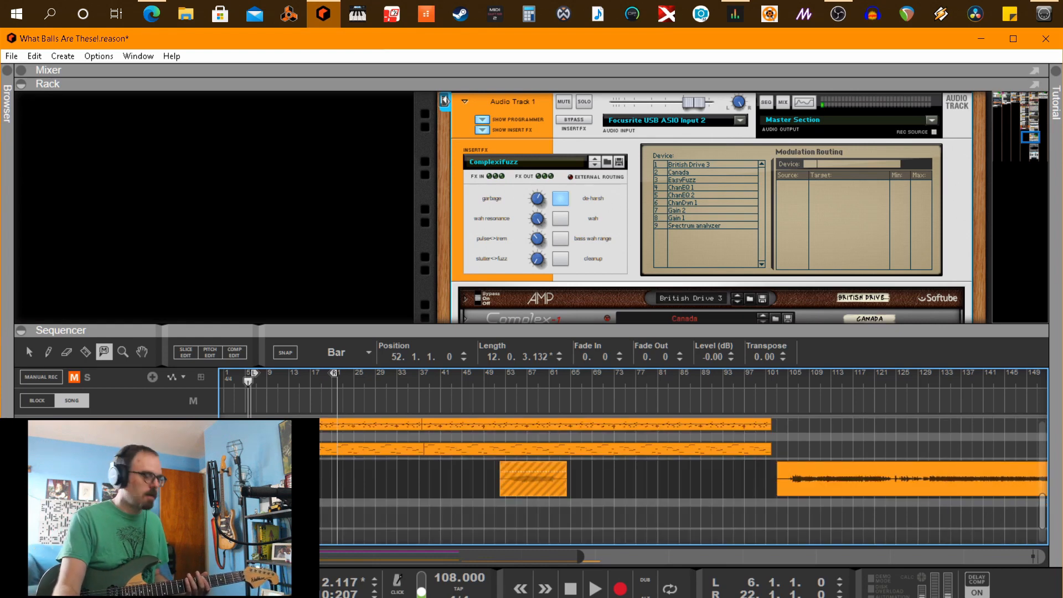
scroll(683, 481, "up", 2)
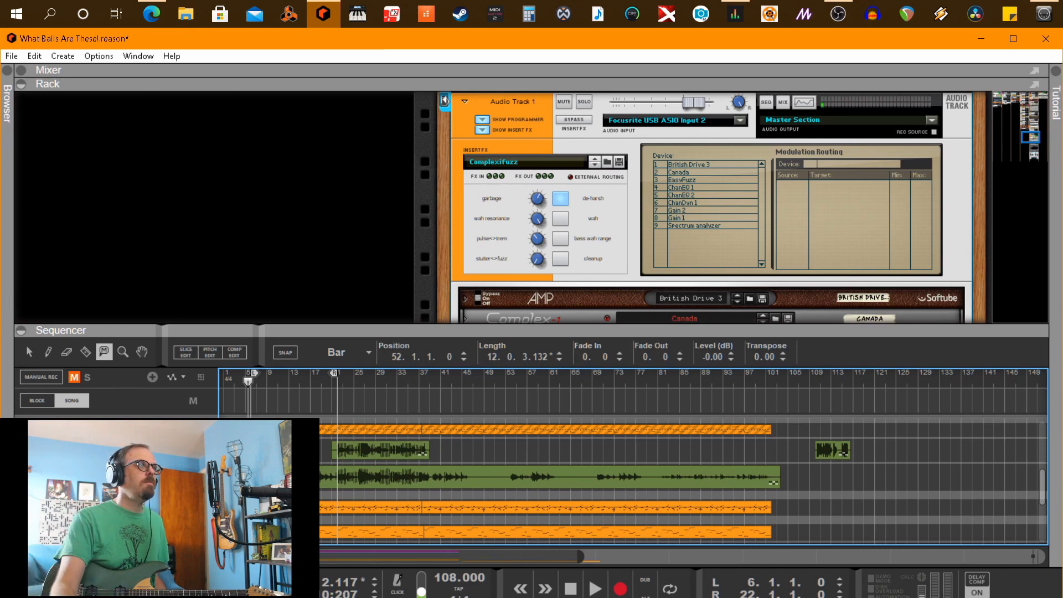
Step: Select the long green audio clip's track and examine the guitar and keys device chains in the rack
left_click(166, 477)
scroll(533, 172, "down", 10)
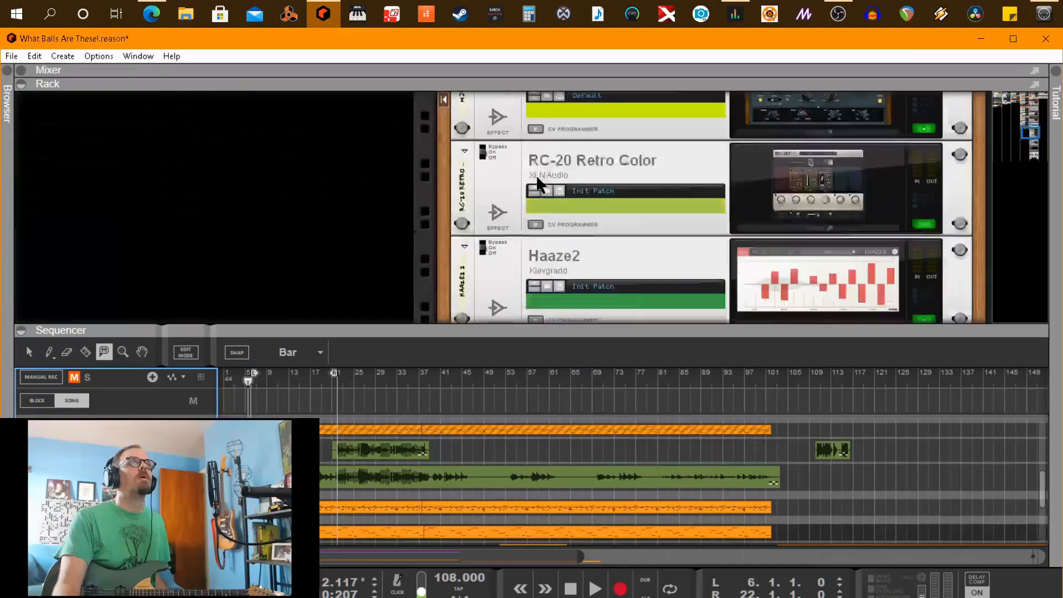
scroll(536, 173, "down", 8)
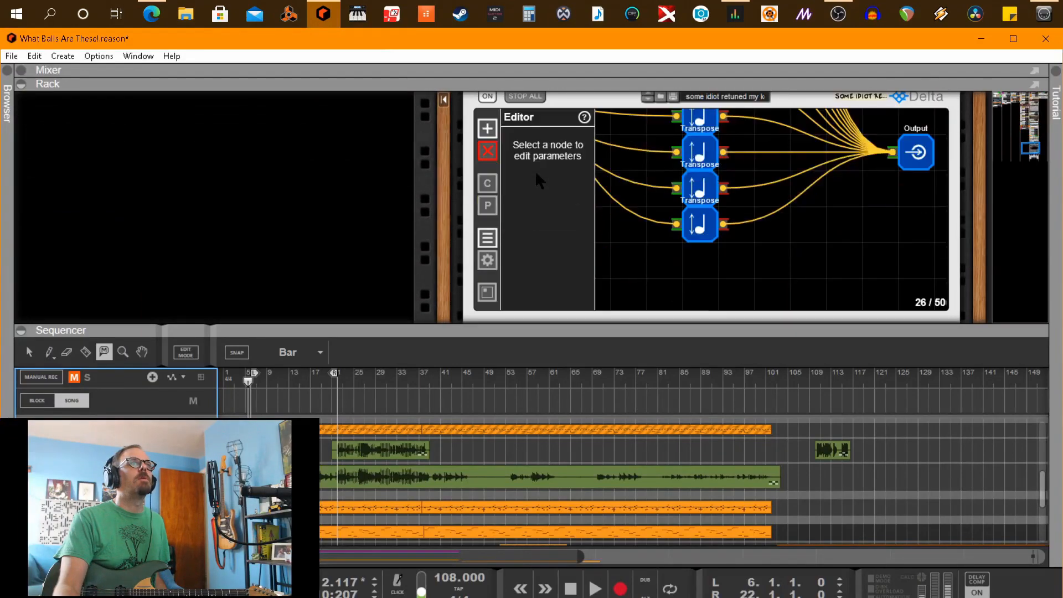
scroll(534, 170, "up", 4)
scroll(535, 171, "up", 10)
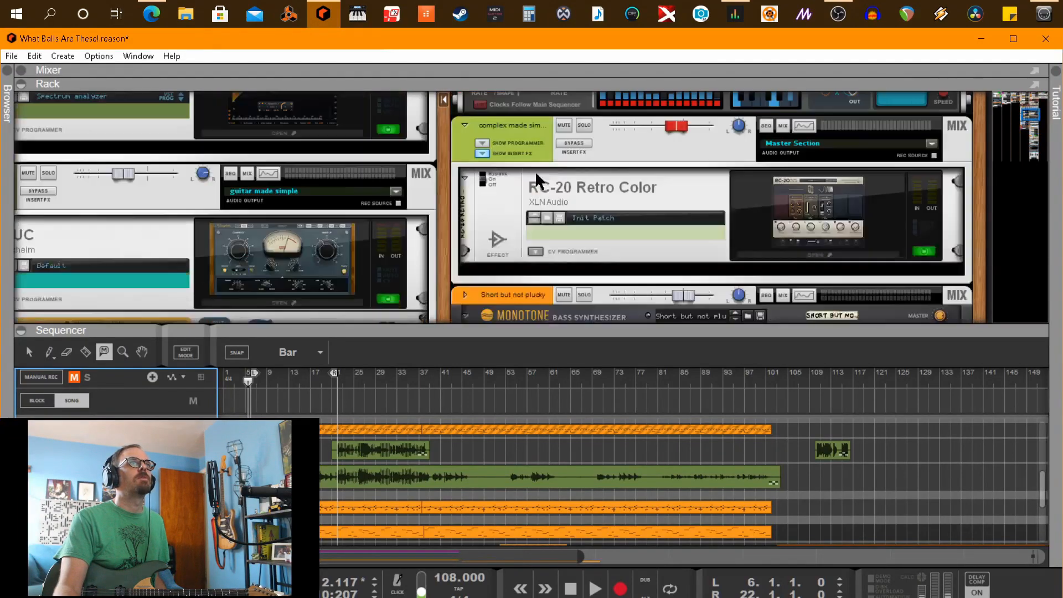
scroll(536, 179, "up", 8)
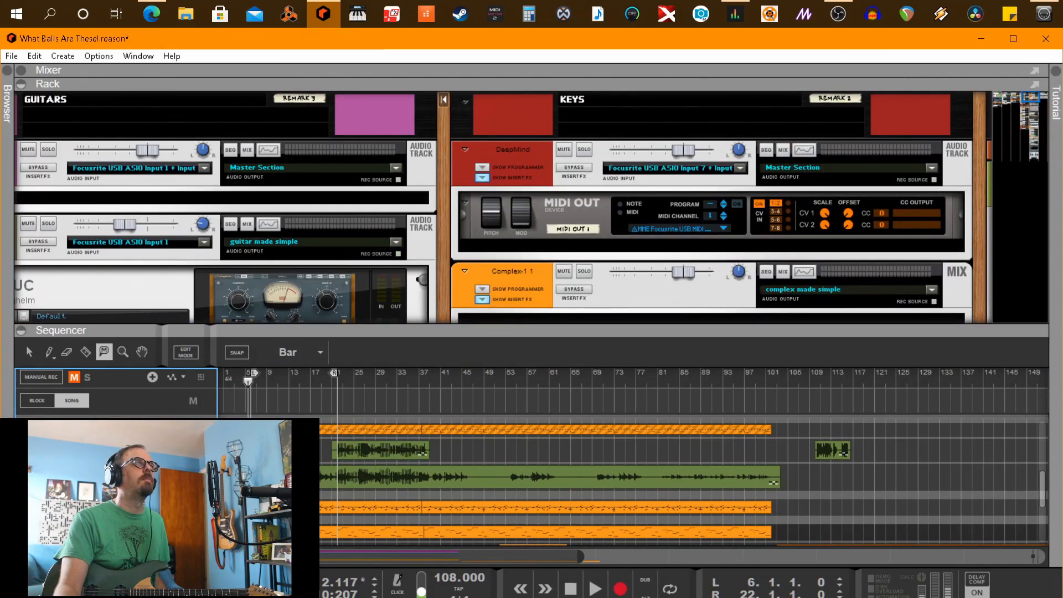
scroll(646, 171, "down", 15)
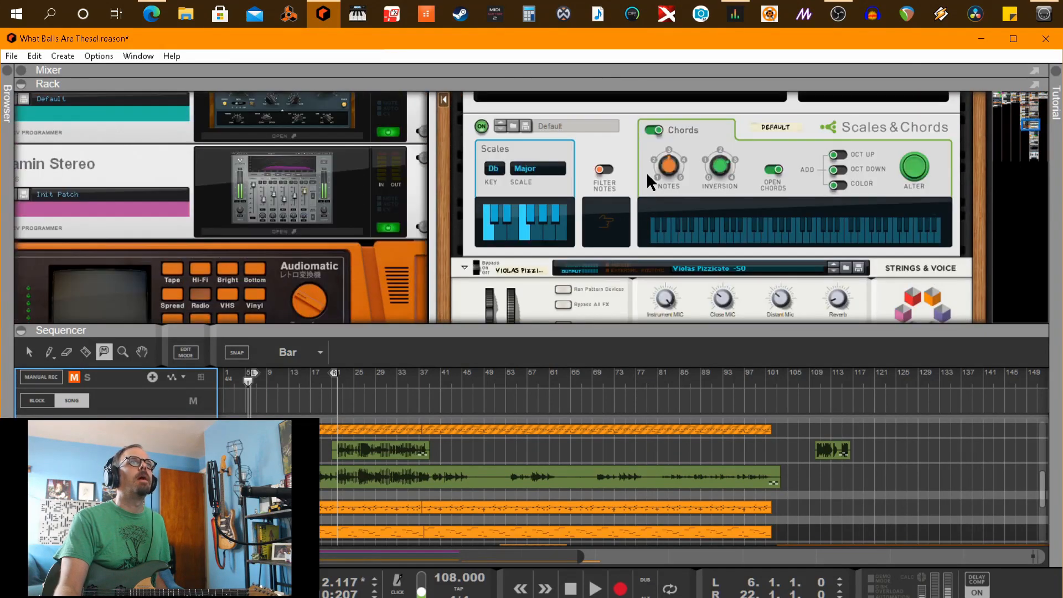
scroll(732, 185, "up", 2)
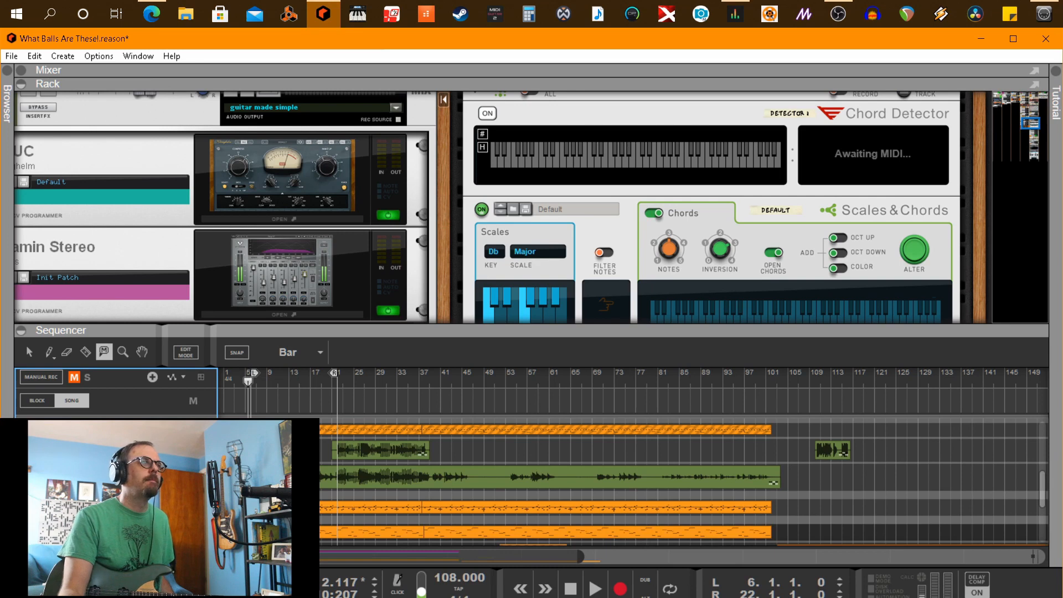
Step: Review the arrangement's tracks and the Addictive Drums and bass amp devices in the rack
scroll(683, 477, "down", 3)
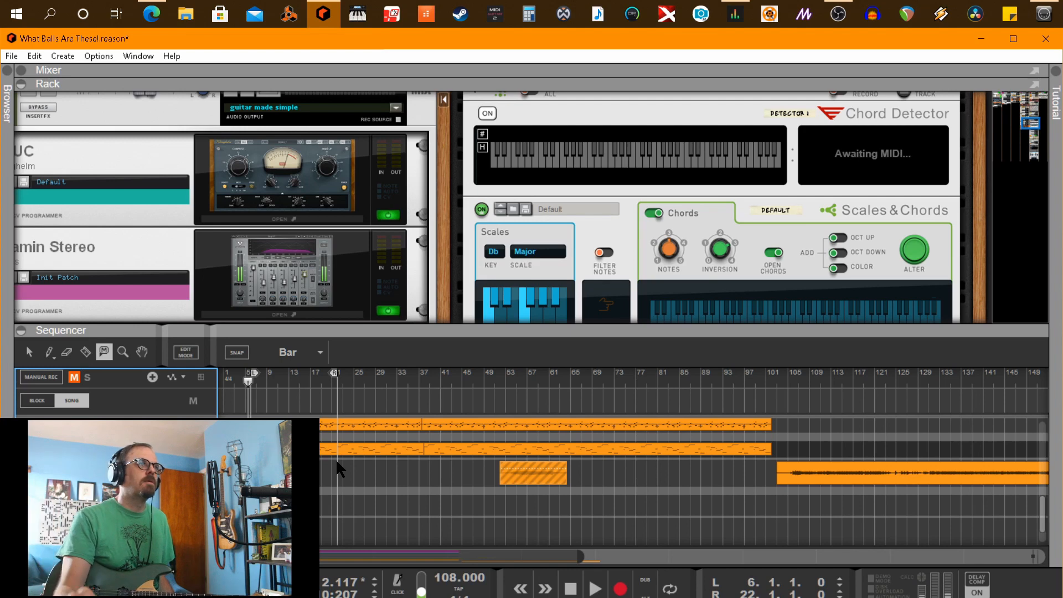
scroll(335, 456, "up", 3)
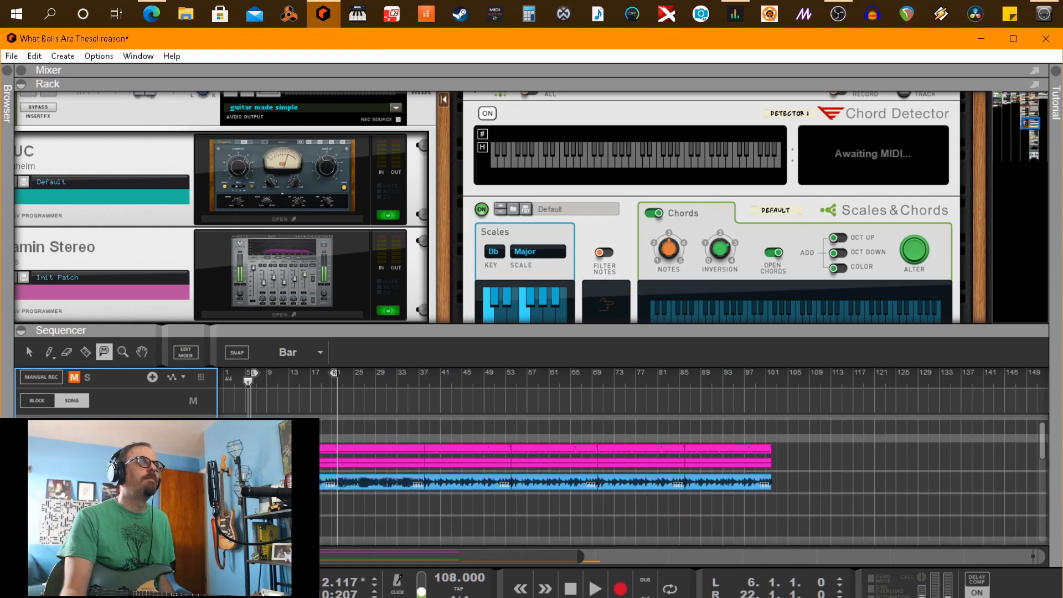
scroll(264, 280, "up", 6)
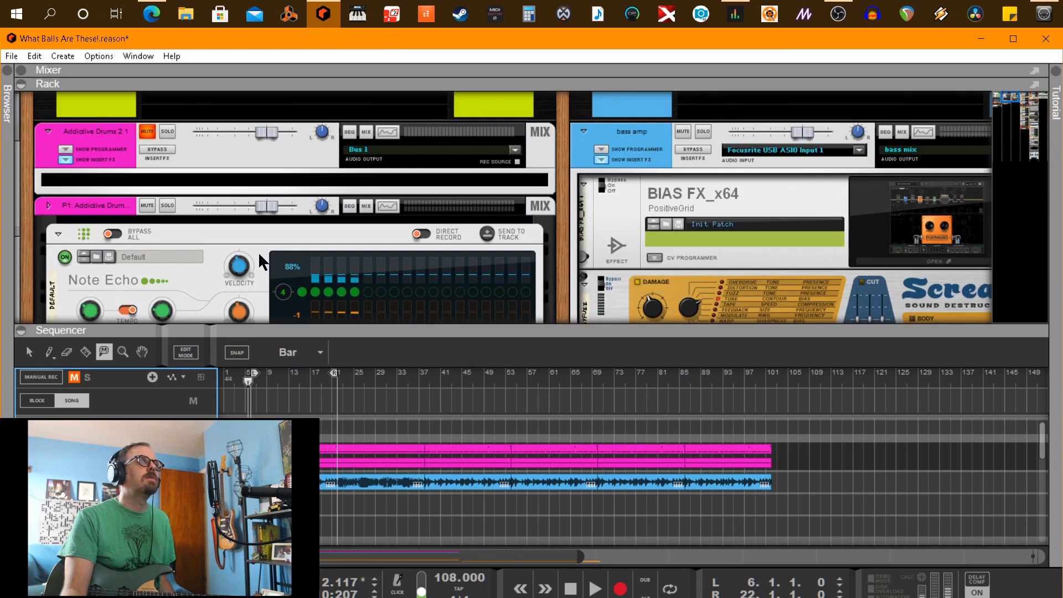
scroll(258, 251, "down", 3)
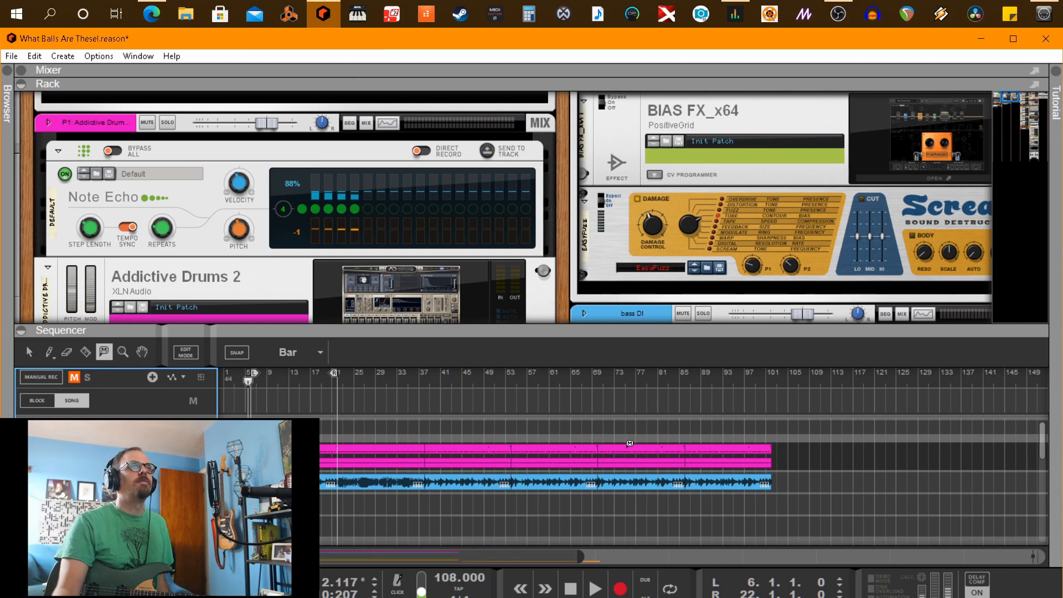
scroll(629, 443, "down", 5)
scroll(637, 447, "down", 2)
scroll(637, 446, "up", 2)
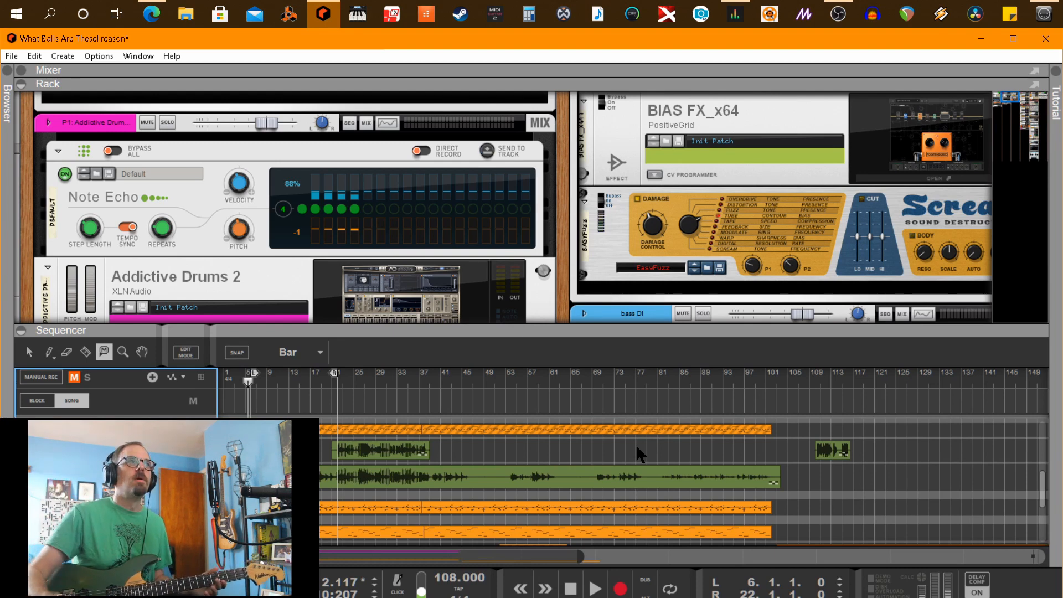
Step: Move the song position to about bar 11, turn on looping and start playback
left_click(277, 375)
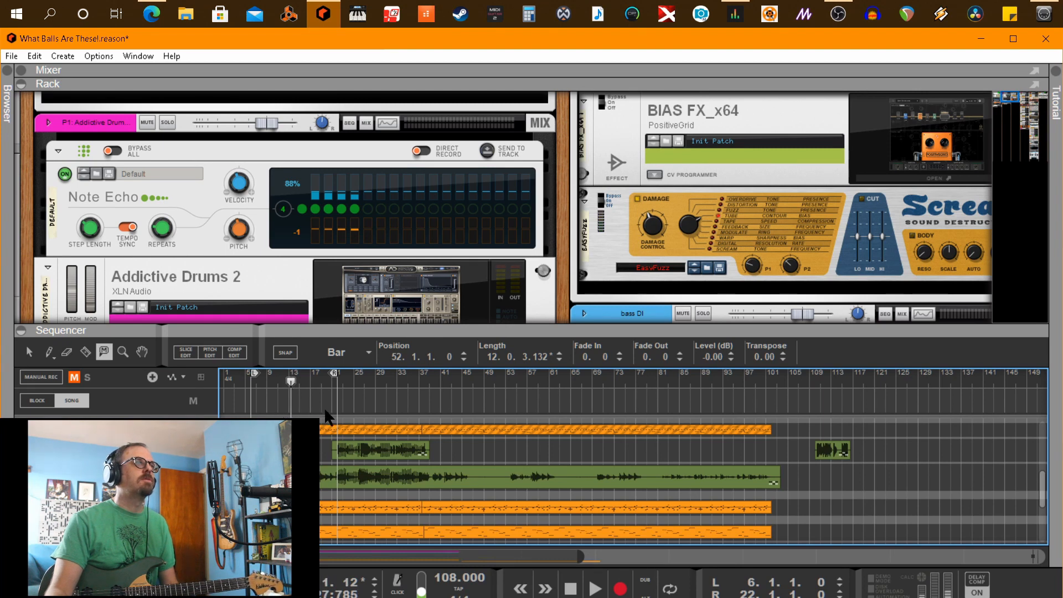
left_click(285, 381)
left_click(283, 381)
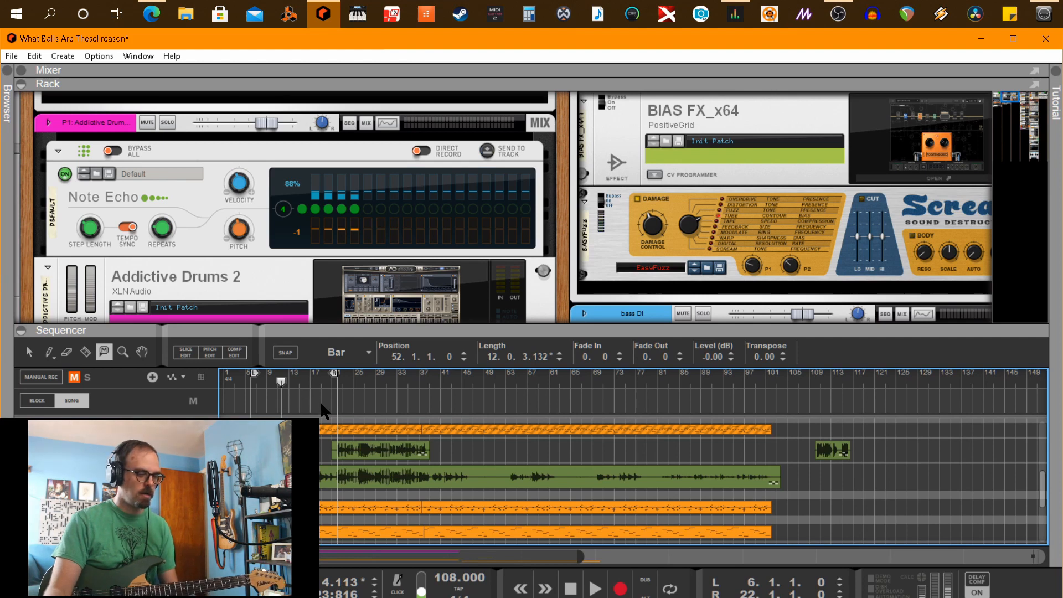
key("l")
key("space")
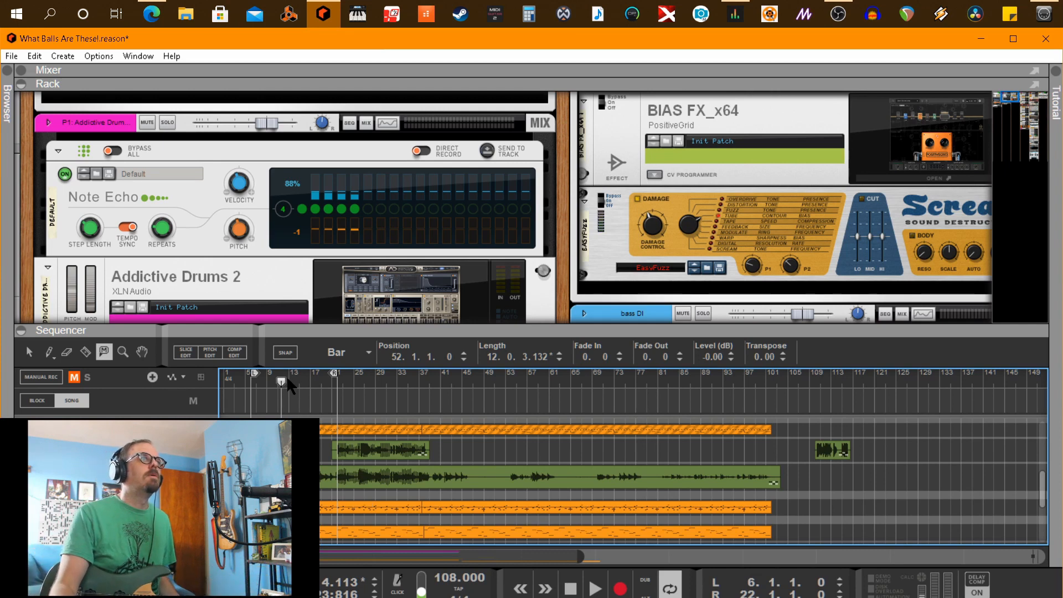
Step: Look over the lower tracks, and play and stop the loop between bars 6 and 22
scroll(683, 482, "down", 5)
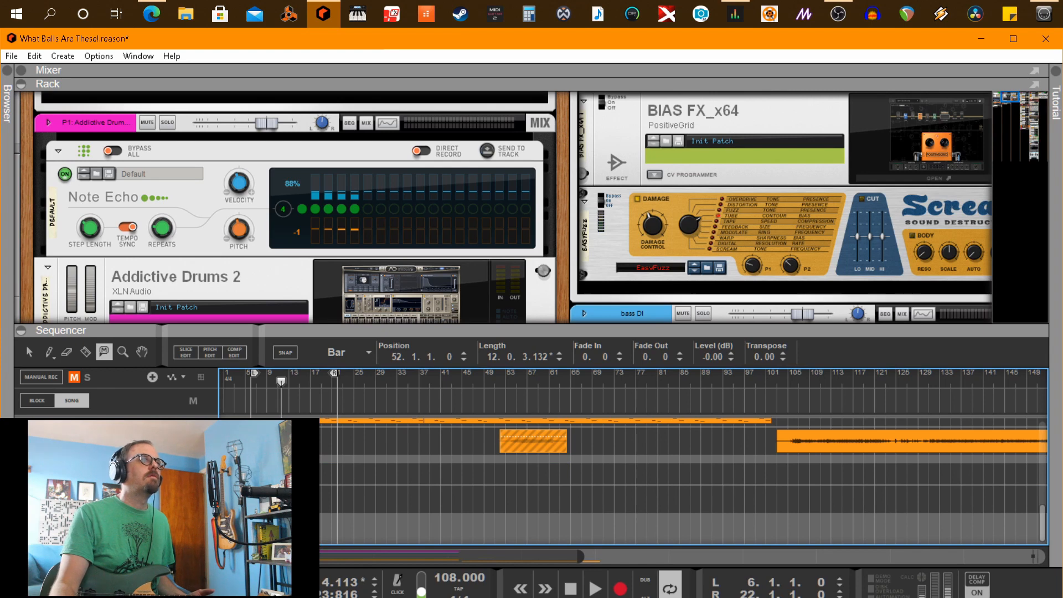
scroll(683, 482, "up", 3)
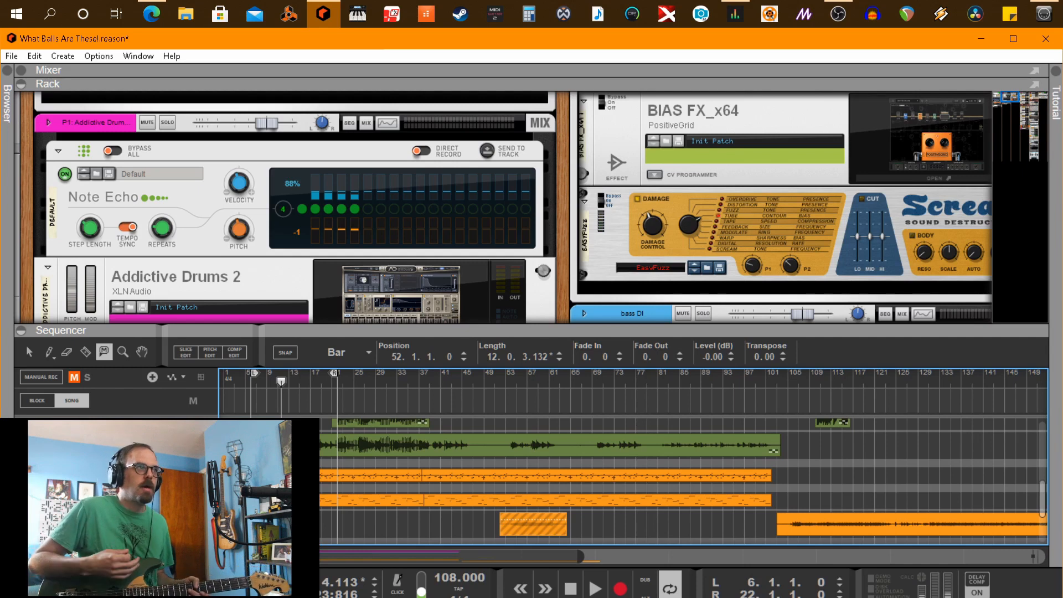
scroll(683, 481, "down", 3)
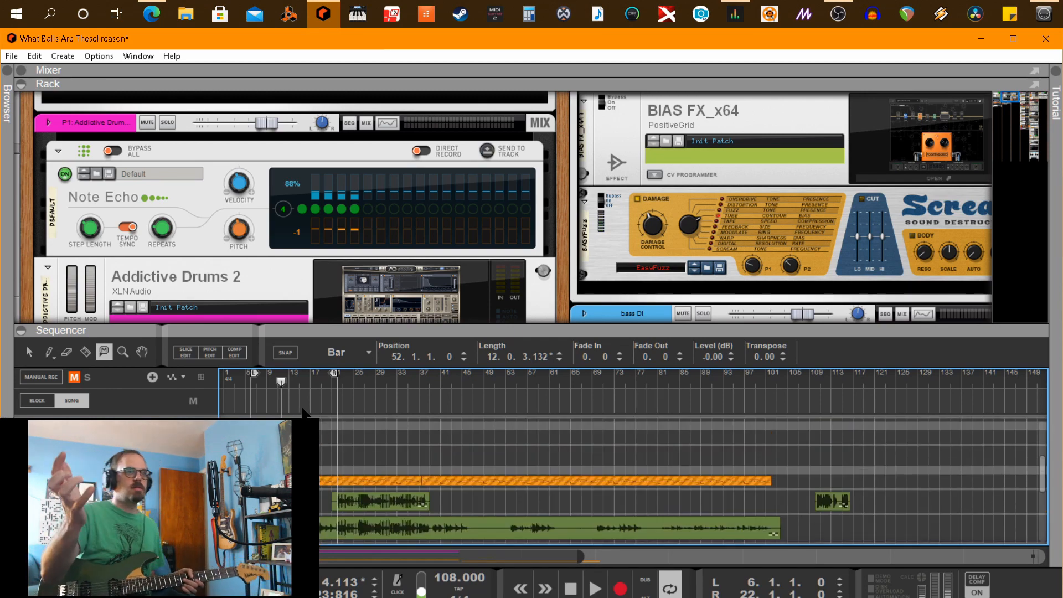
key("space")
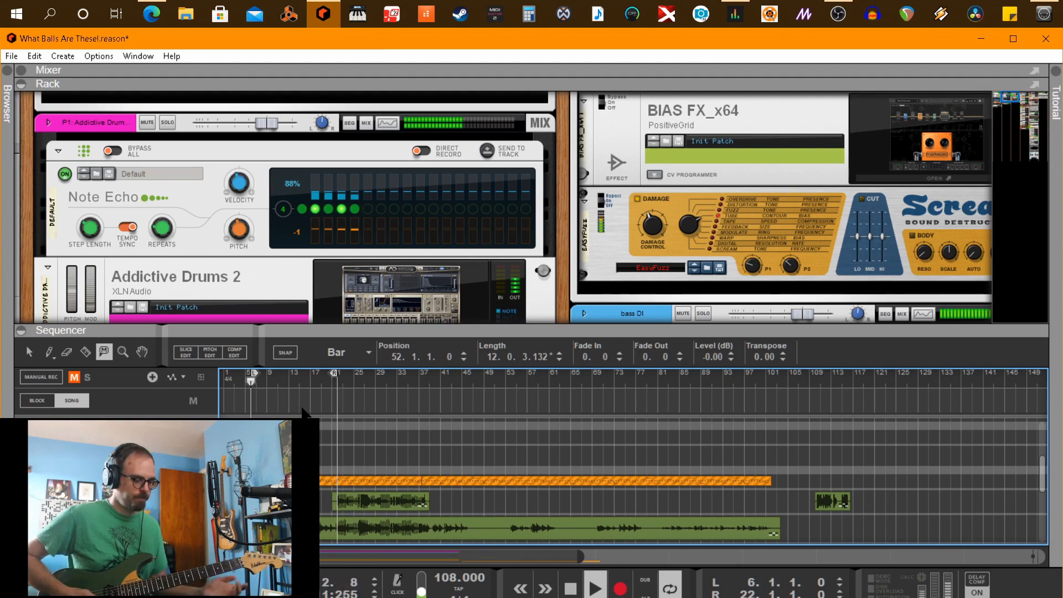
key("space")
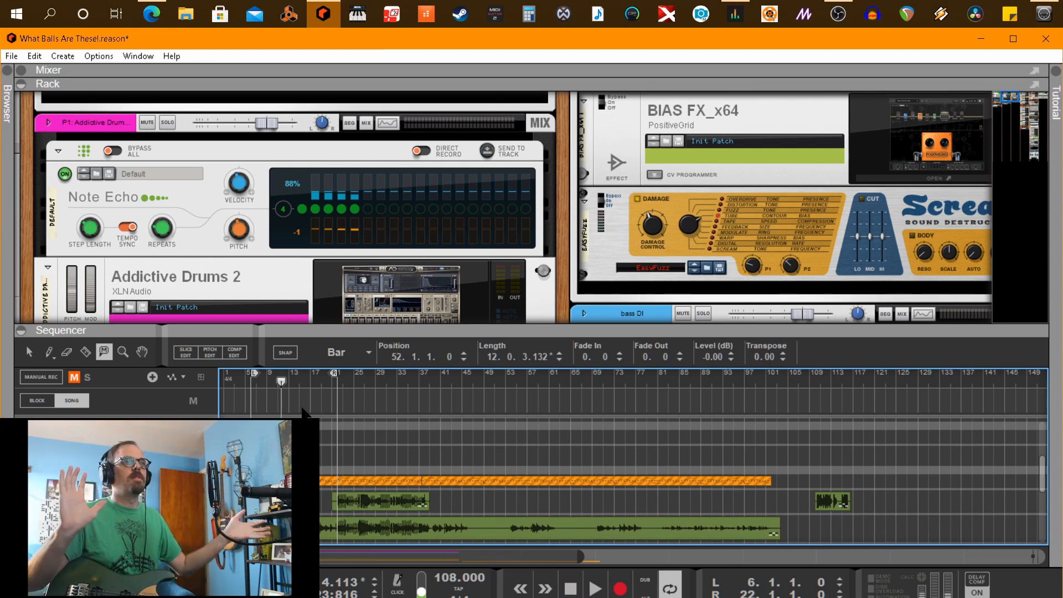
Step: Select the Underwater Grand track and switch off the Delta player in its device chain
scroll(324, 377, "down", 4)
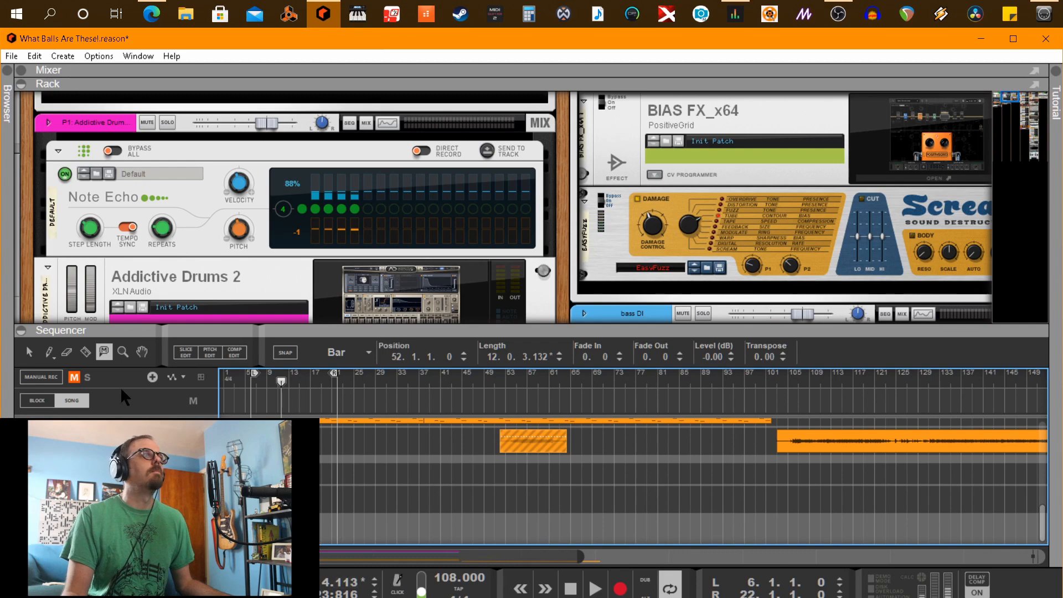
left_click(166, 473)
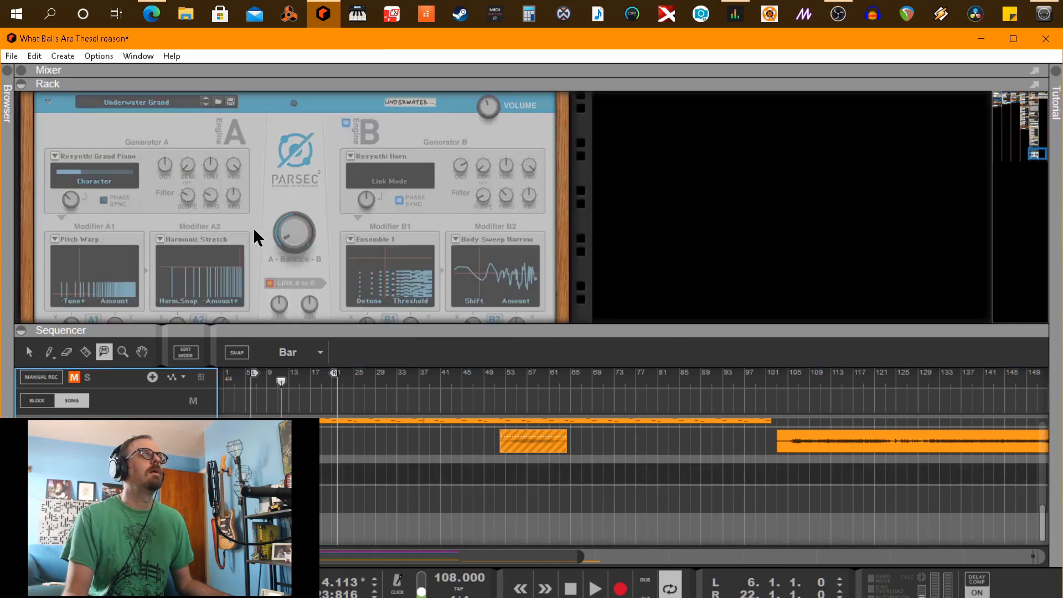
scroll(256, 164, "up", 3)
scroll(254, 161, "up", 5)
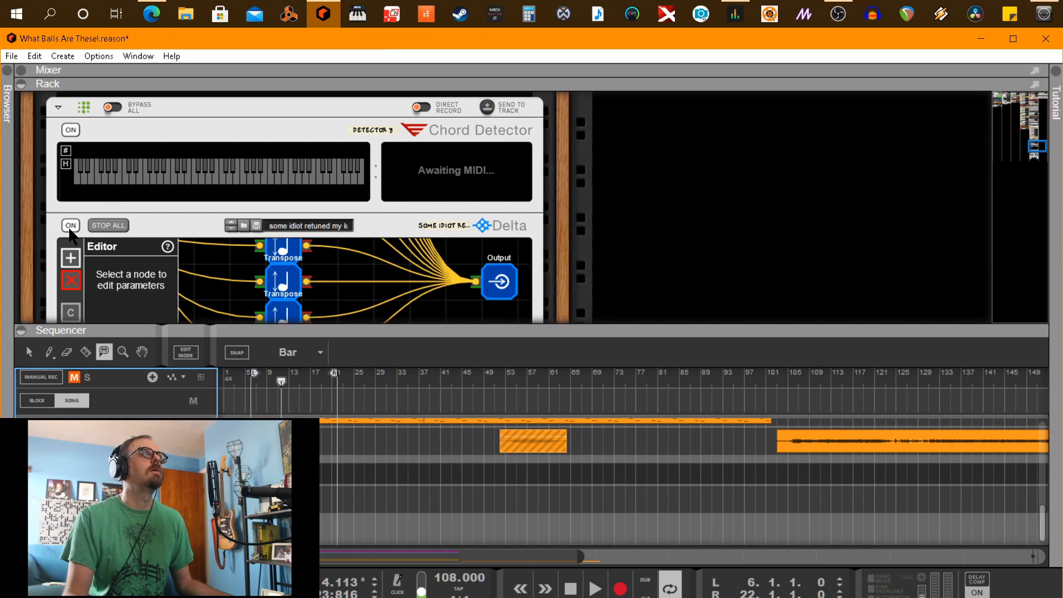
left_click(71, 226)
scroll(110, 227, "up", 1)
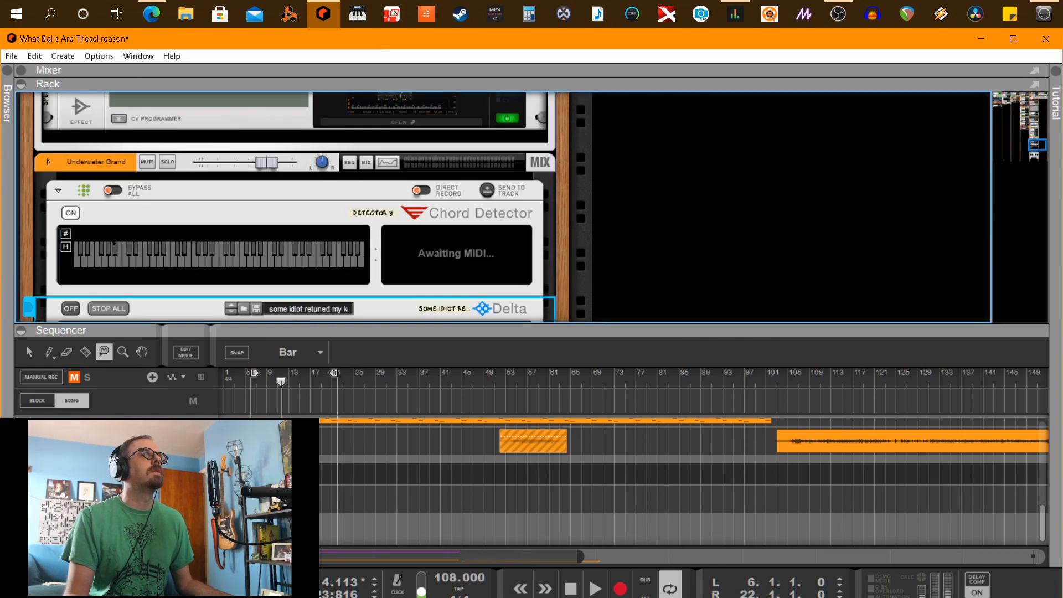
scroll(110, 227, "down", 1)
scroll(110, 232, "up", 1)
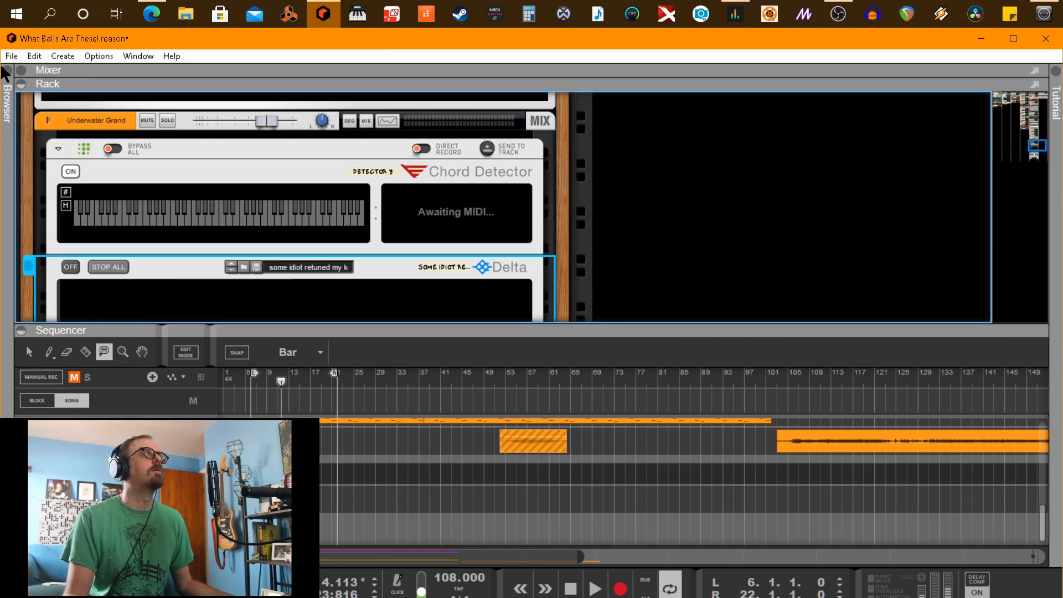
Step: Insert a Note Echo player from the browser directly below the Chord Detector on the Underwater Grand track
left_click(7, 80)
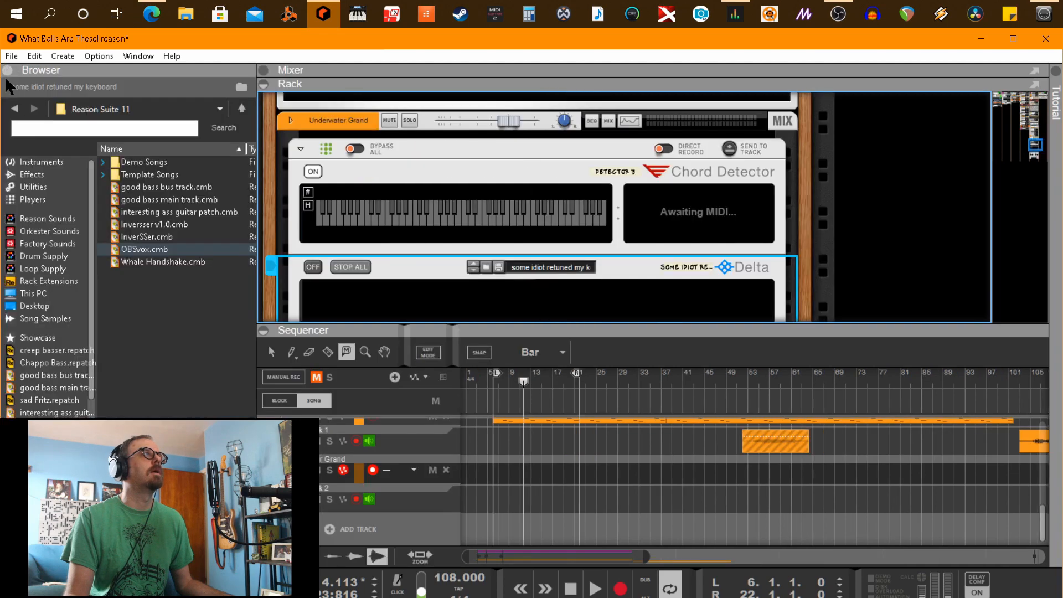
left_click(48, 197)
left_click_drag(172, 291, 377, 260)
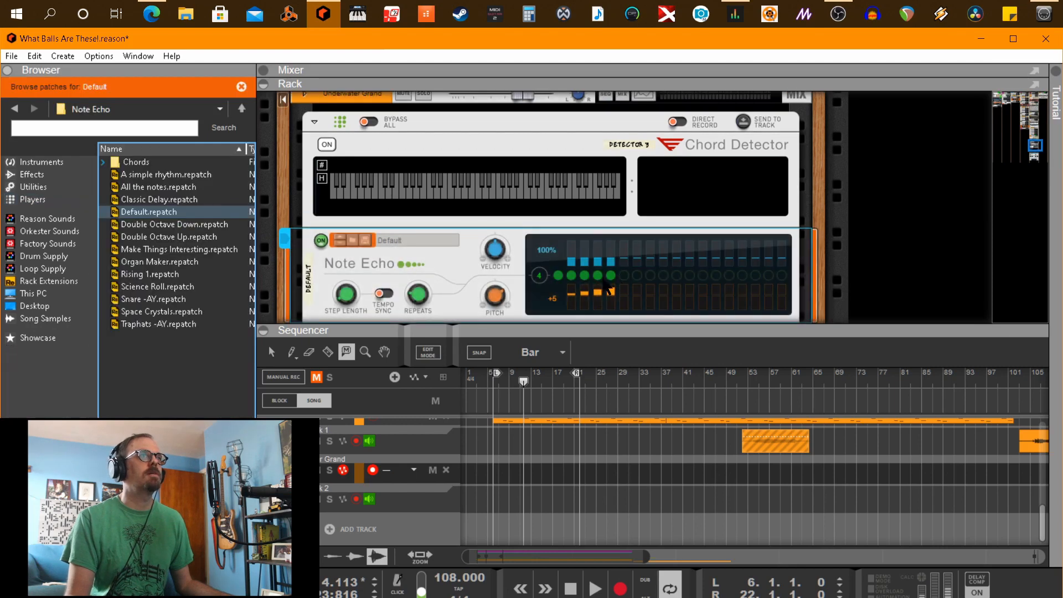
Step: Set the Note Echo's pitch to +3 and reduce its repeats to 1
scroll(603, 277, "down", 1)
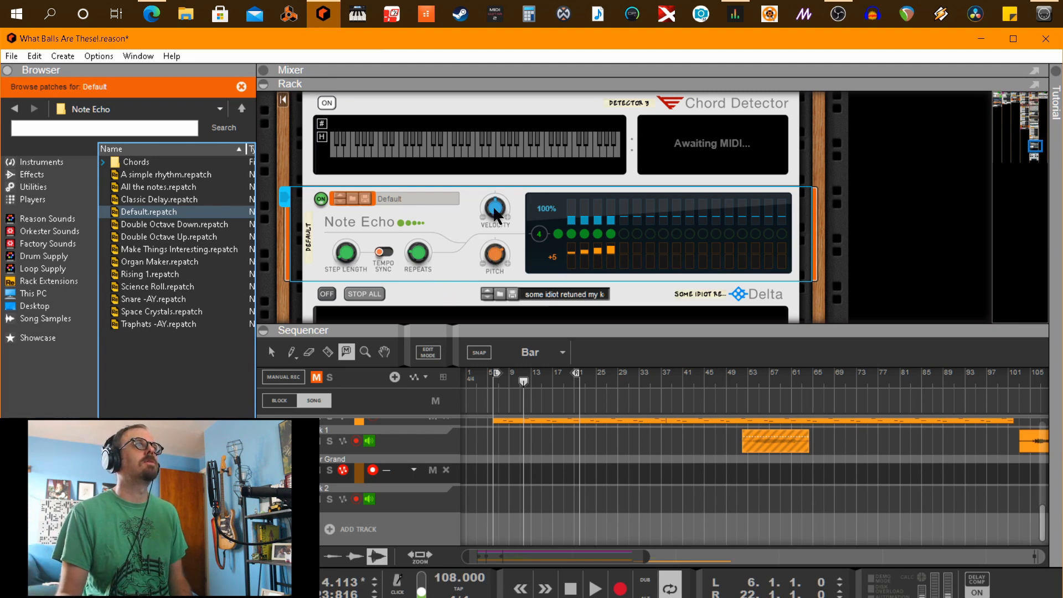
left_click_drag(490, 245, 497, 272)
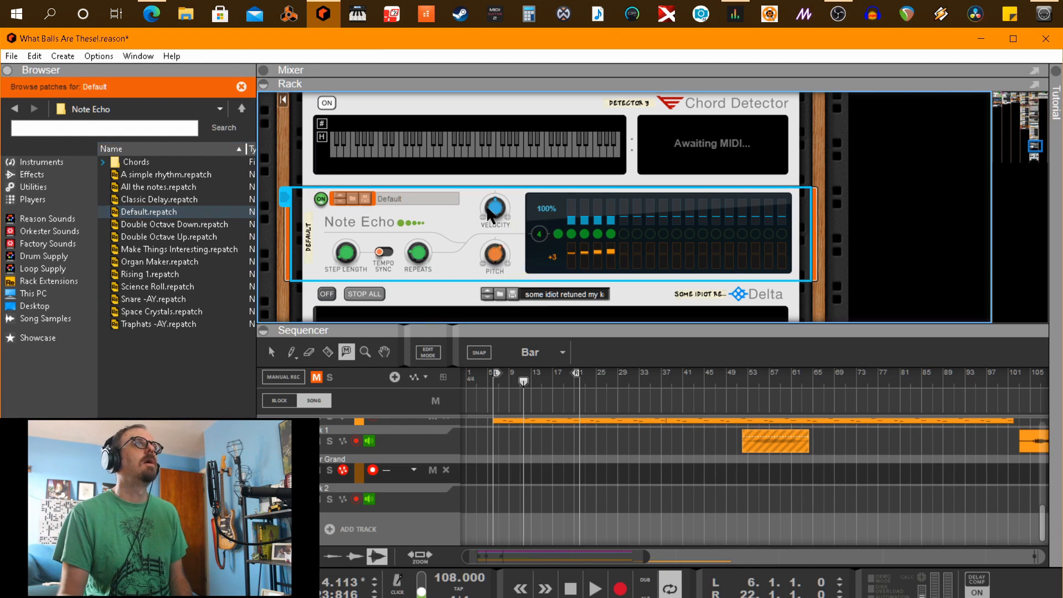
left_click_drag(406, 263, 417, 301)
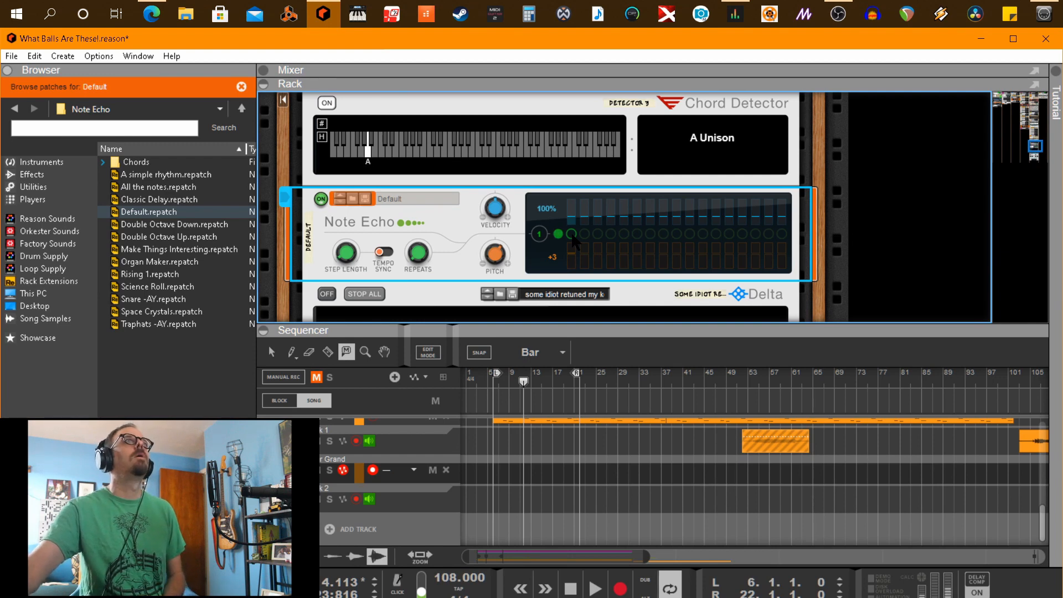
Step: Enlarge the rack down over the sequencer area to show more of the Underwater Grand's player chain around the Note Echo
scroll(561, 243, "down", 3)
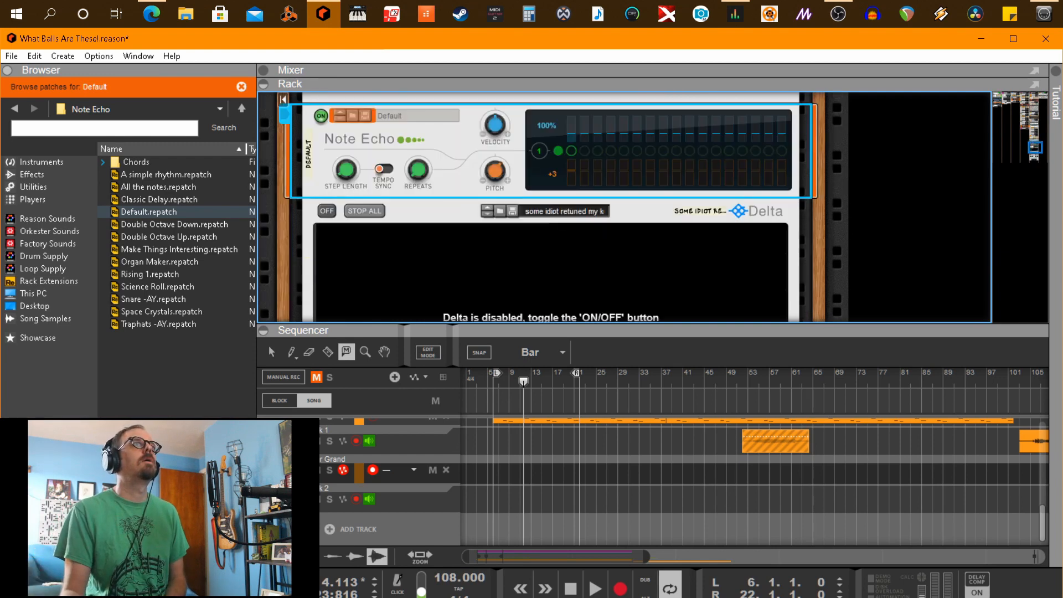
scroll(333, 218, "down", 6)
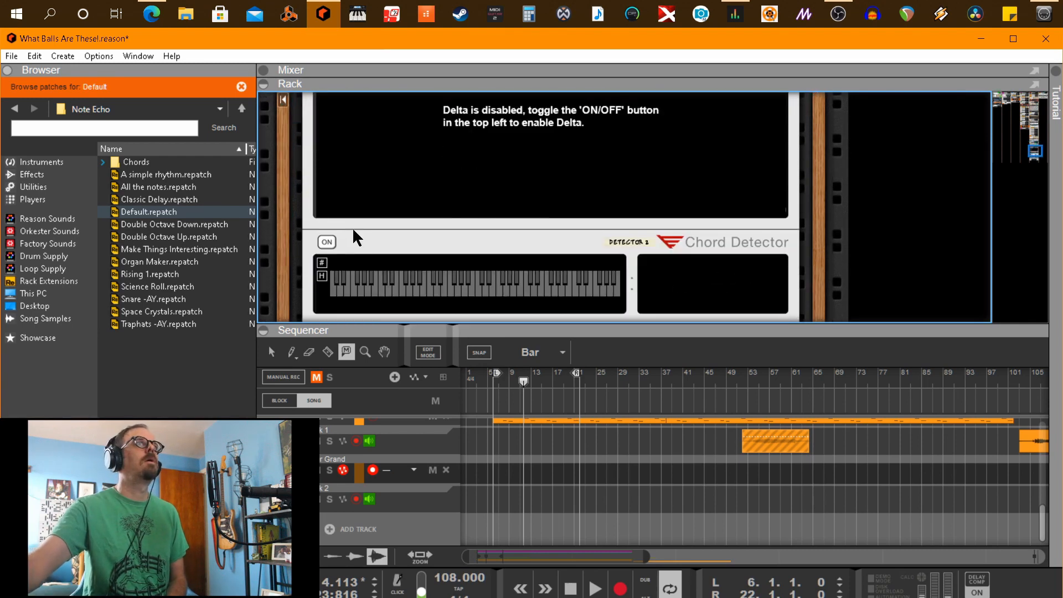
scroll(354, 230, "up", 7)
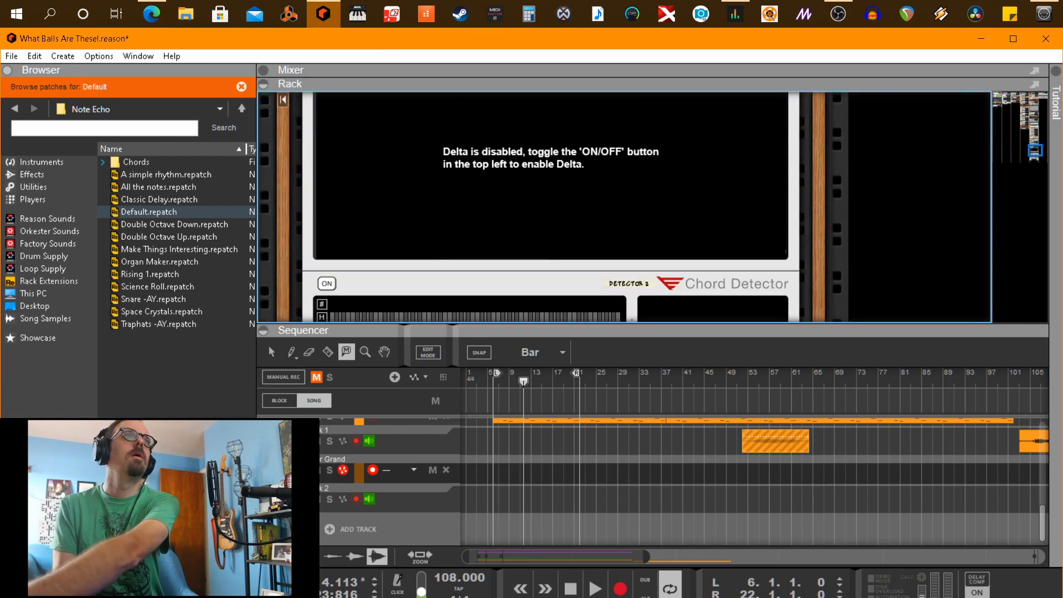
scroll(351, 208, "up", 3)
scroll(351, 205, "down", 6)
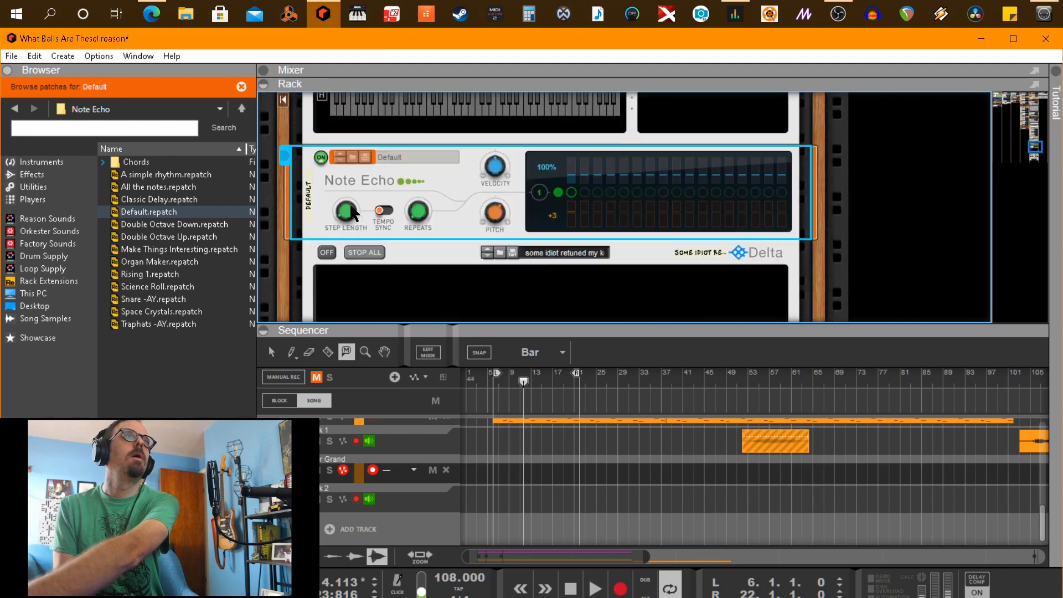
scroll(356, 228, "down", 4)
scroll(356, 216, "up", 5)
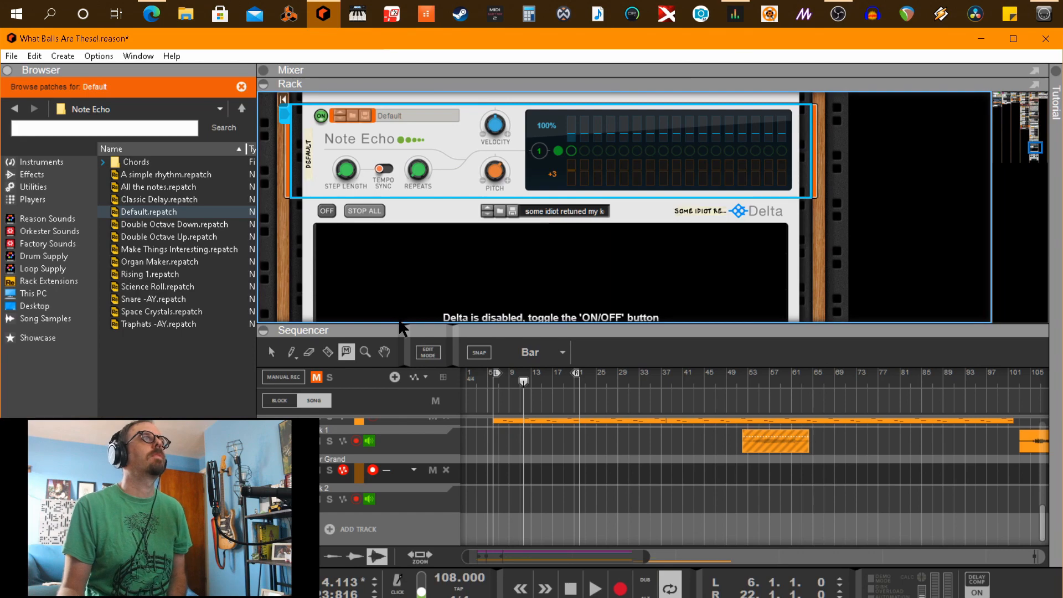
left_click_drag(395, 323, 396, 559)
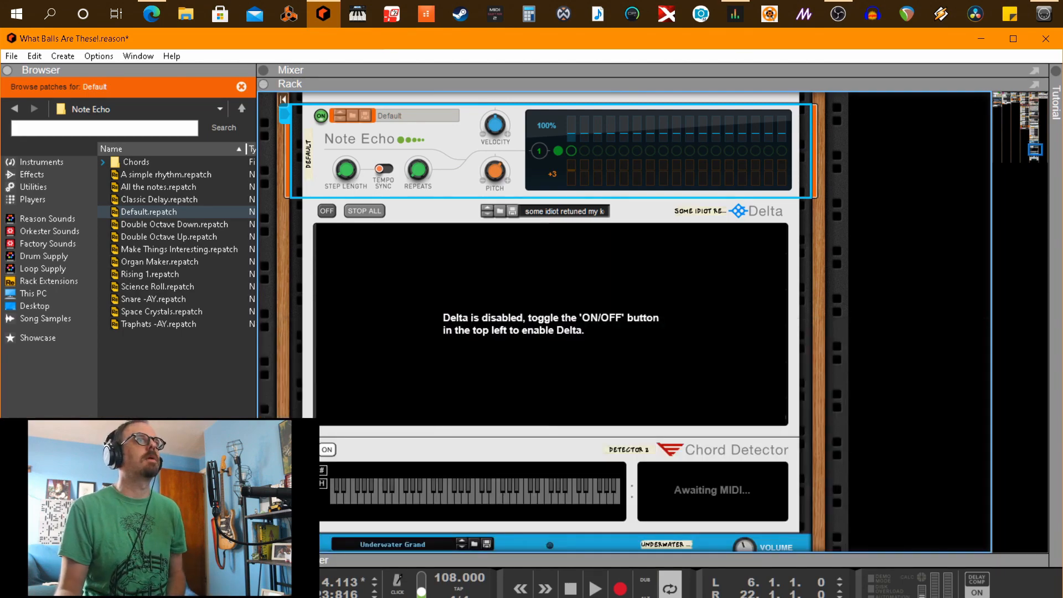
scroll(445, 360, "up", 2)
scroll(444, 360, "down", 1)
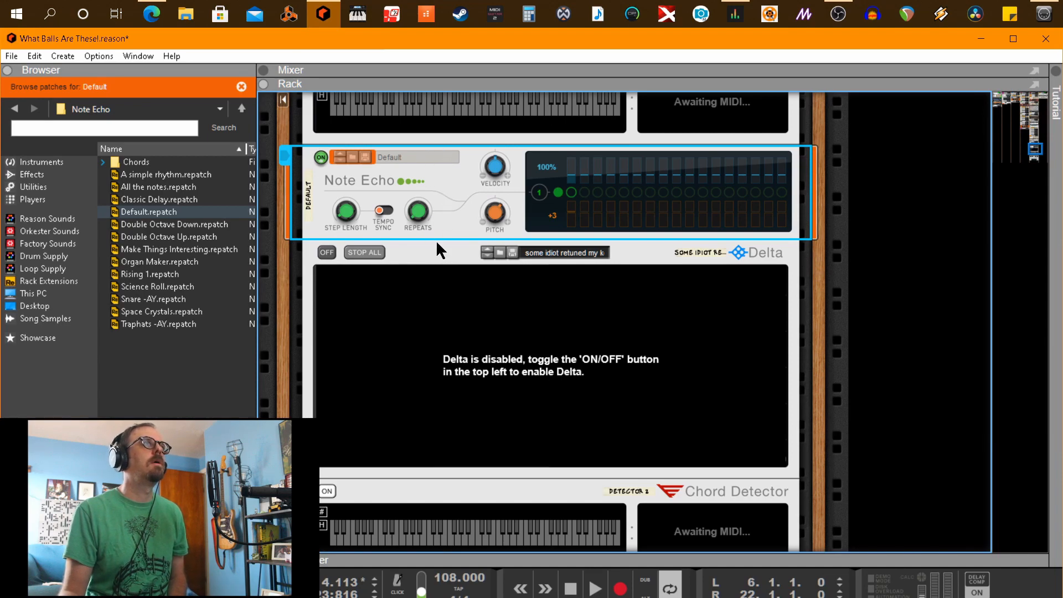
scroll(443, 258, "up", 3)
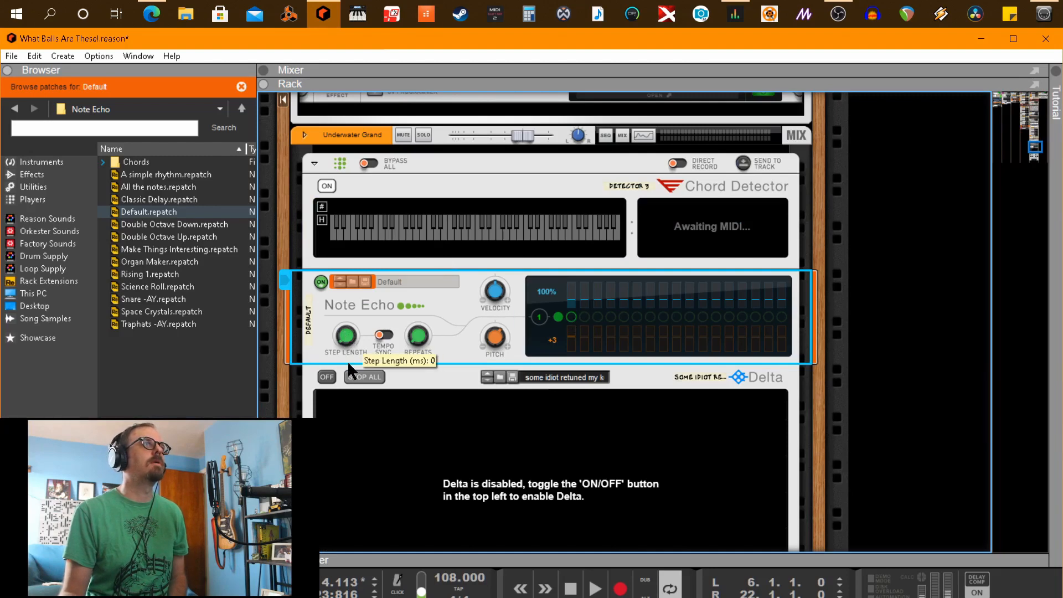
Step: Toggle the Note Echo's direct note and first repeat, leaving the direct note off and the first repeat on
left_click(559, 316)
left_click(571, 317)
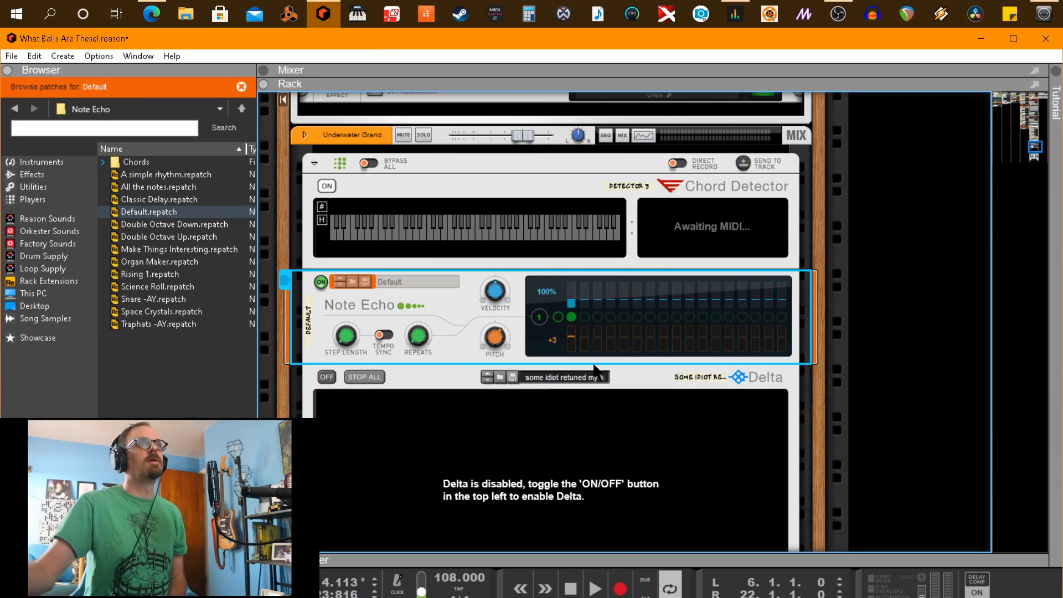
left_click(558, 317)
left_click(571, 317)
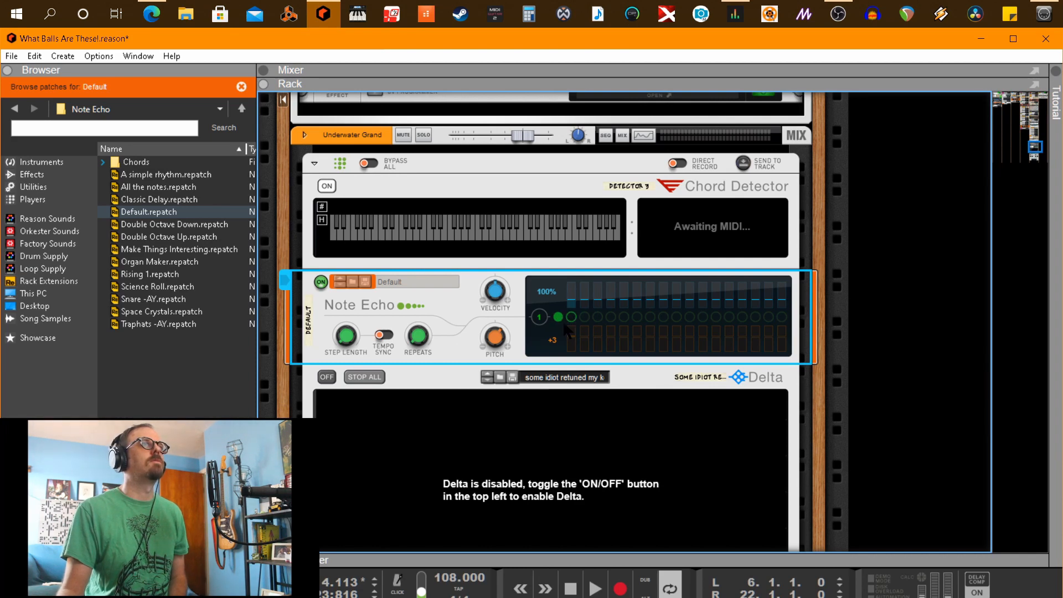
left_click(571, 317)
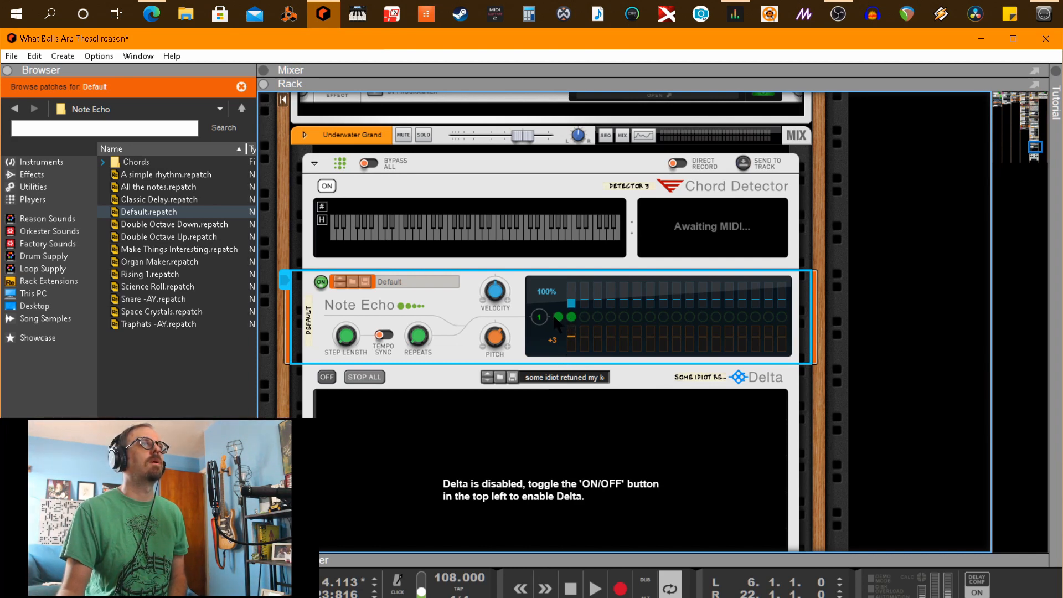
left_click(558, 317)
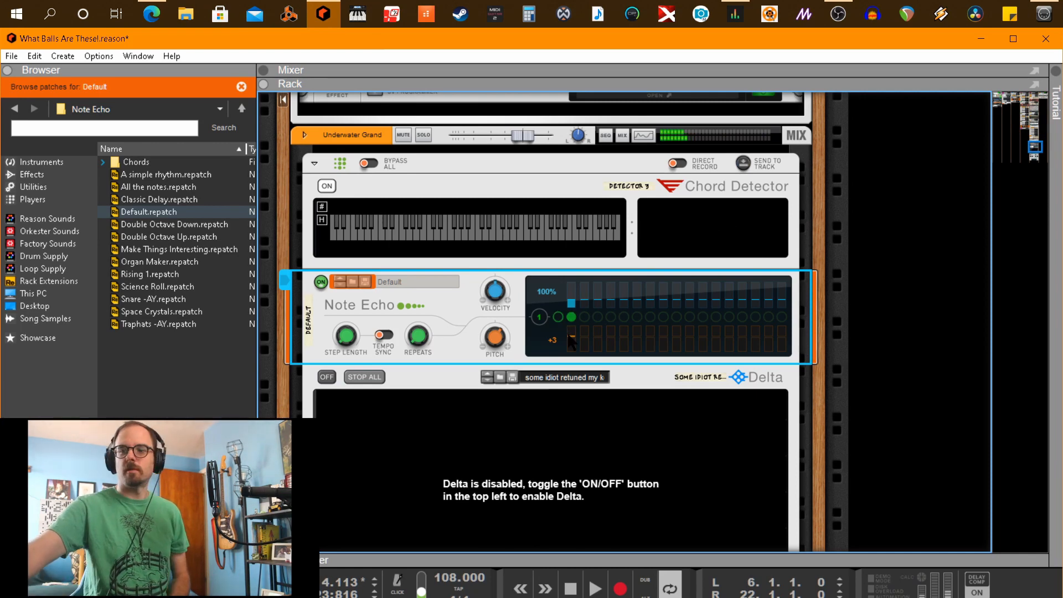
Step: Compare the Chord Detector ahead of the Note Echo with the one below Delta
scroll(557, 314, "up", 10)
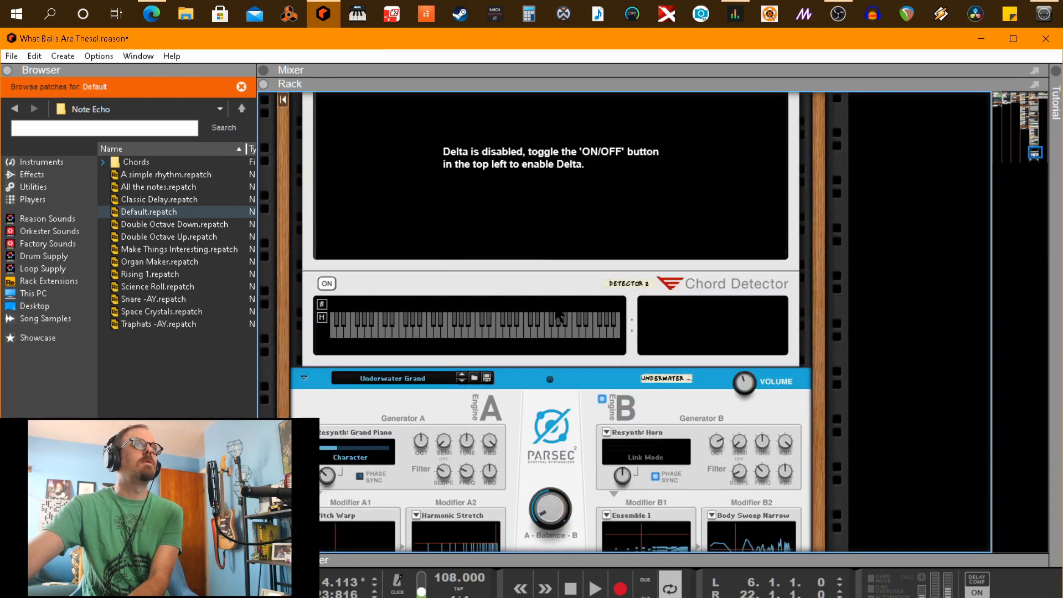
scroll(558, 316, "up", 8)
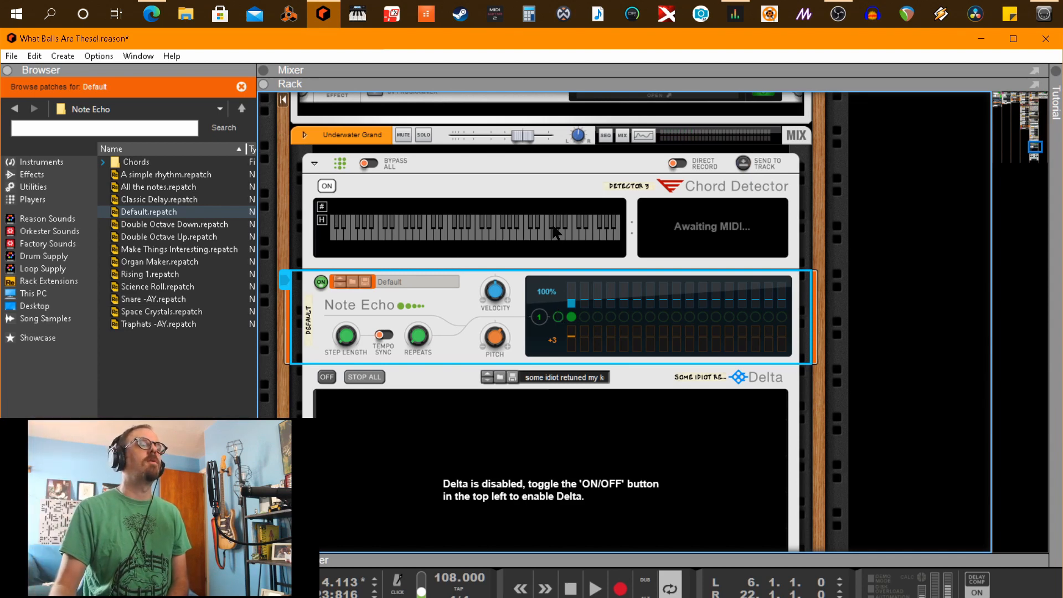
scroll(510, 265, "down", 1)
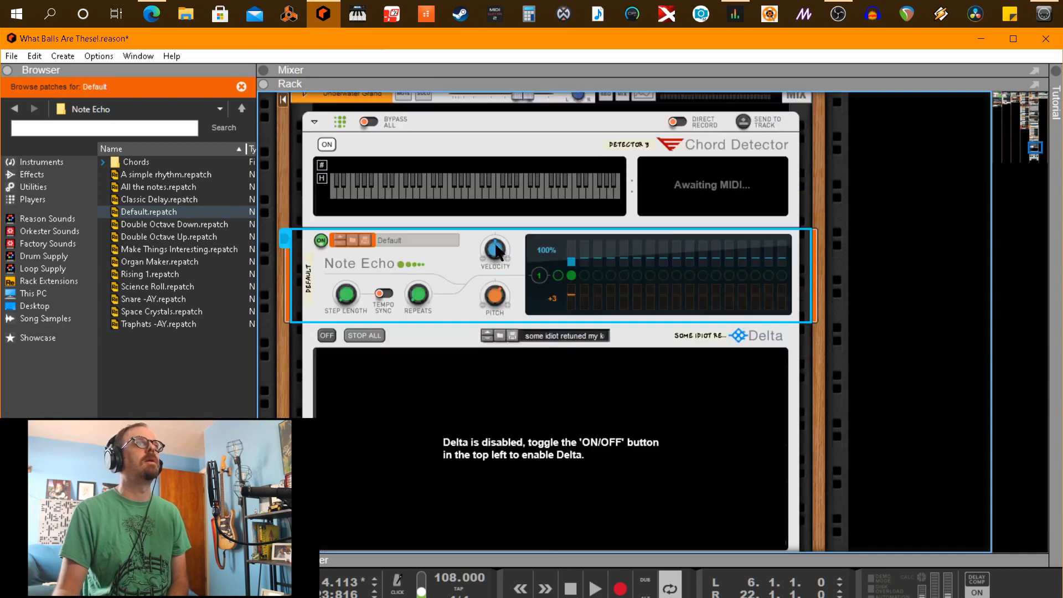
scroll(503, 308, "down", 3)
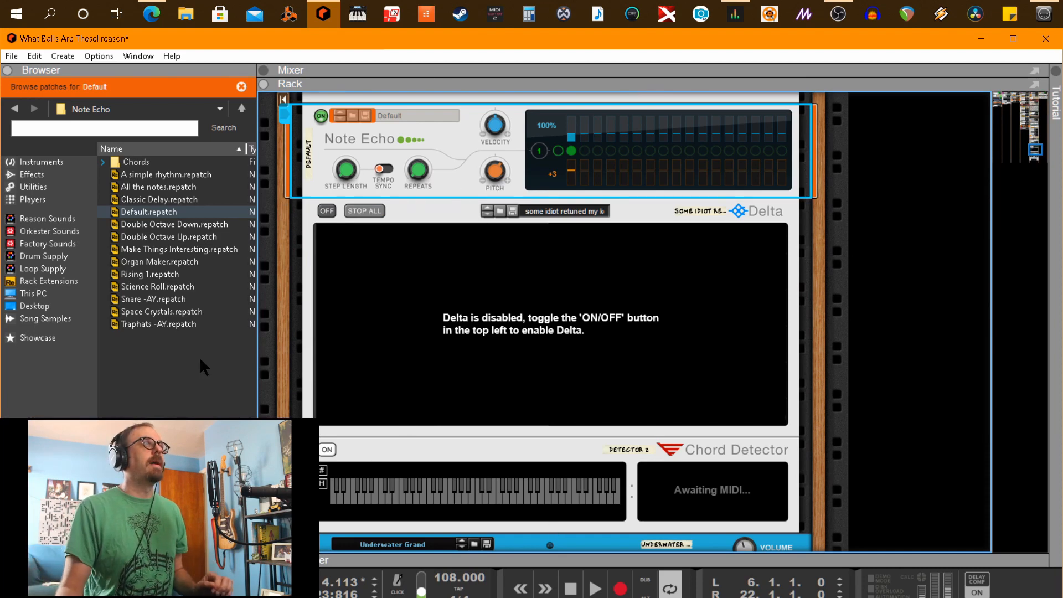
Step: Show the sequencer at full height, and play and stop the loop from about bar 11
key("F7")
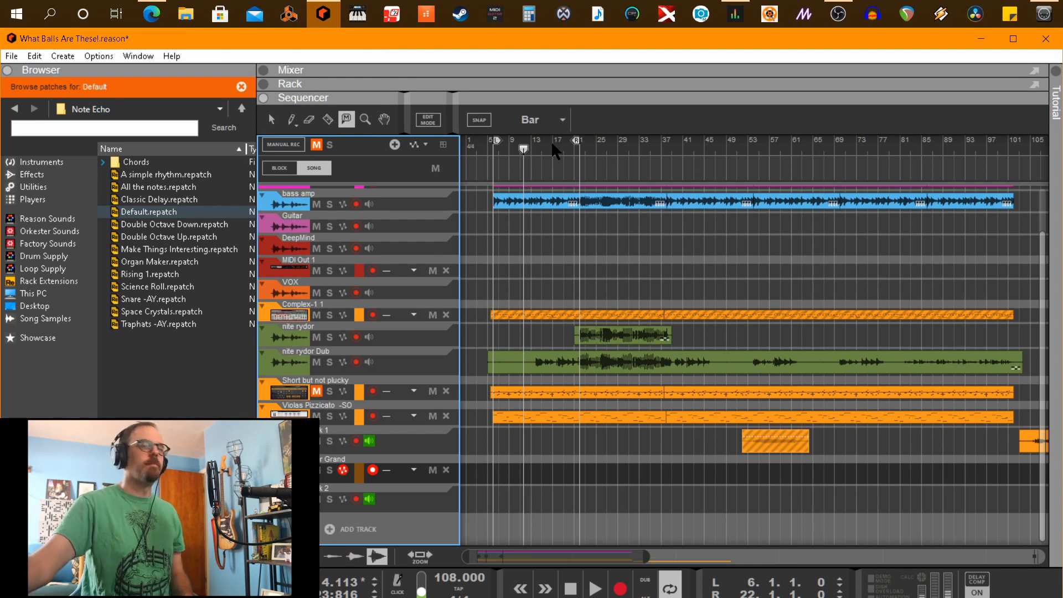
key("space")
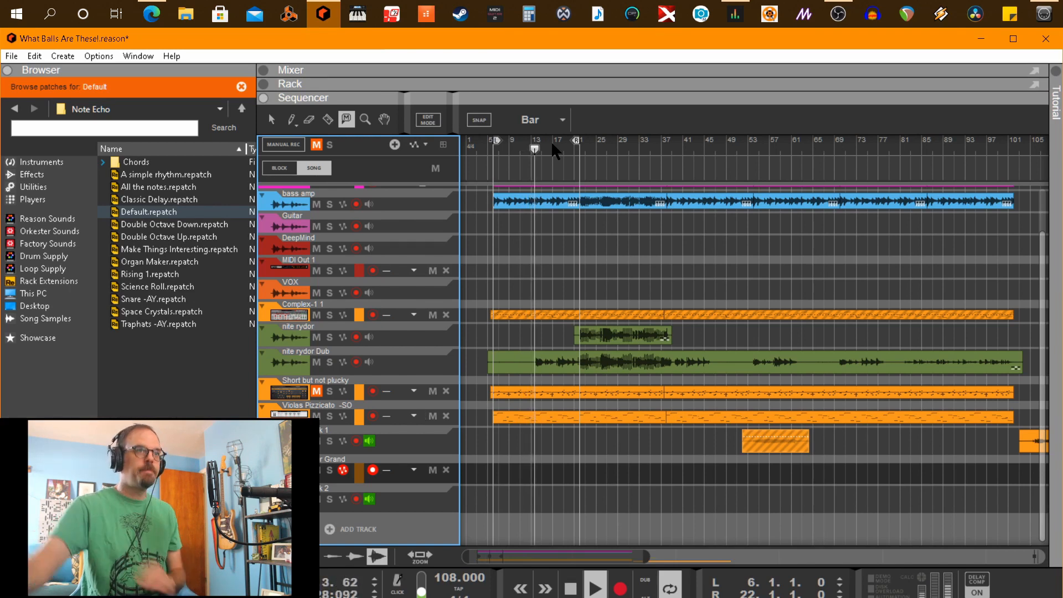
key("space")
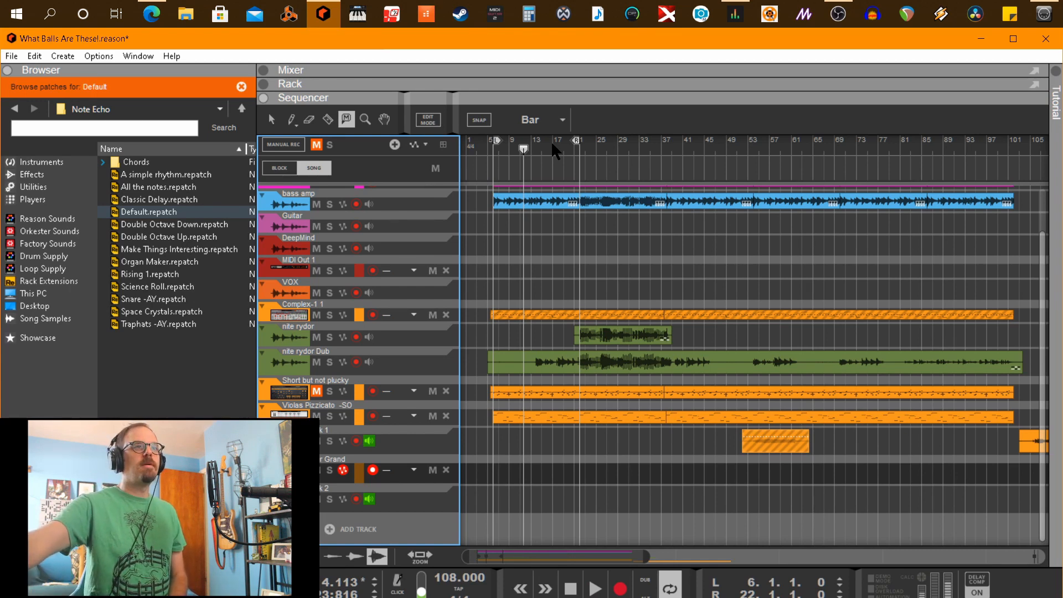
Step: Return to the rack and examine the Note Echo, the disabled Delta and both Chord Detectors on the Underwater Grand
key("F6")
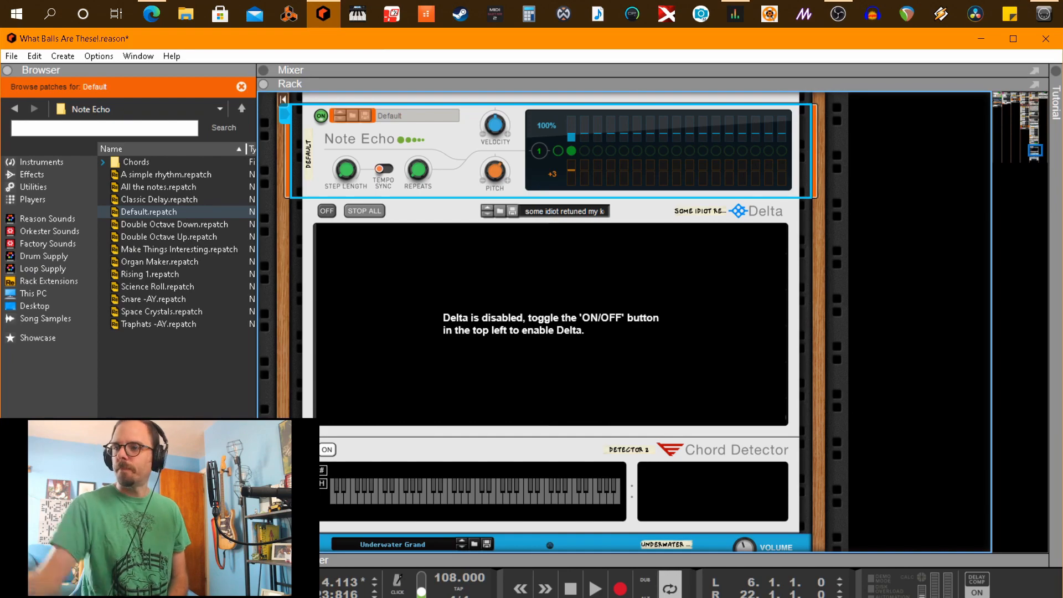
scroll(590, 232, "up", 3)
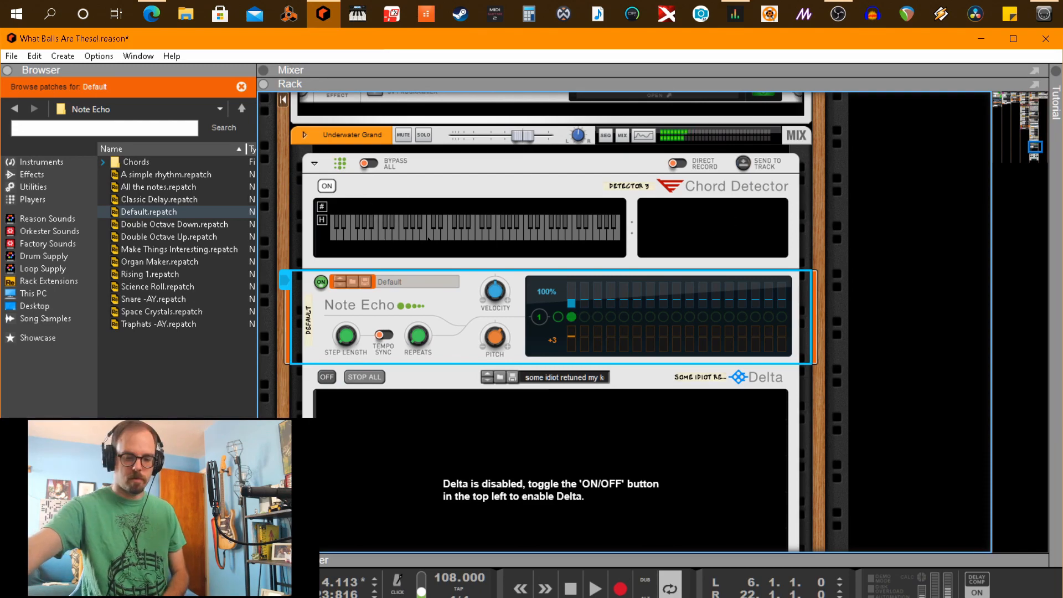
scroll(428, 239, "down", 3)
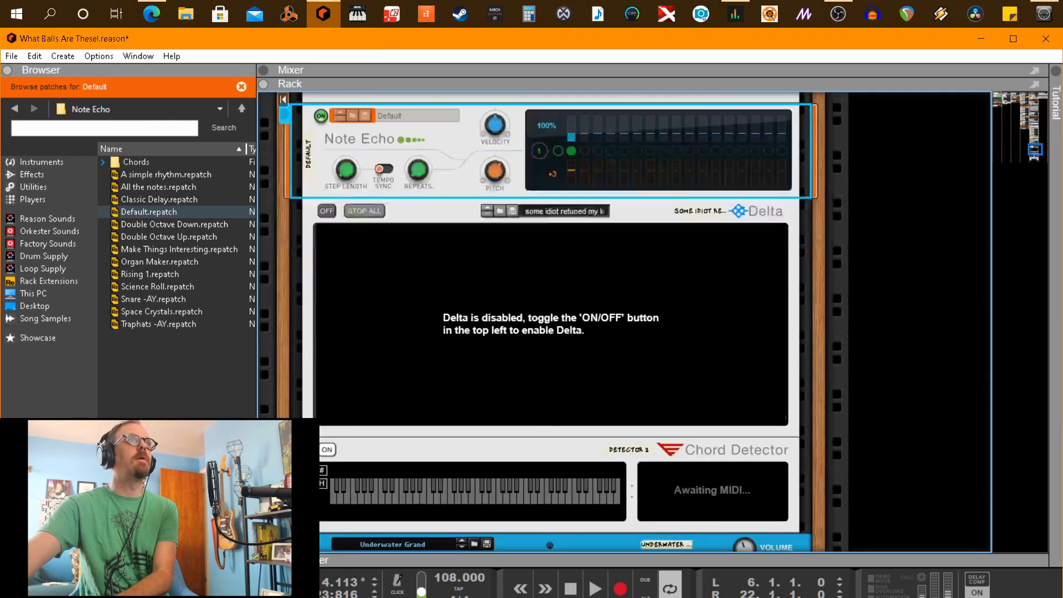
scroll(427, 238, "down", 4)
scroll(427, 238, "up", 1)
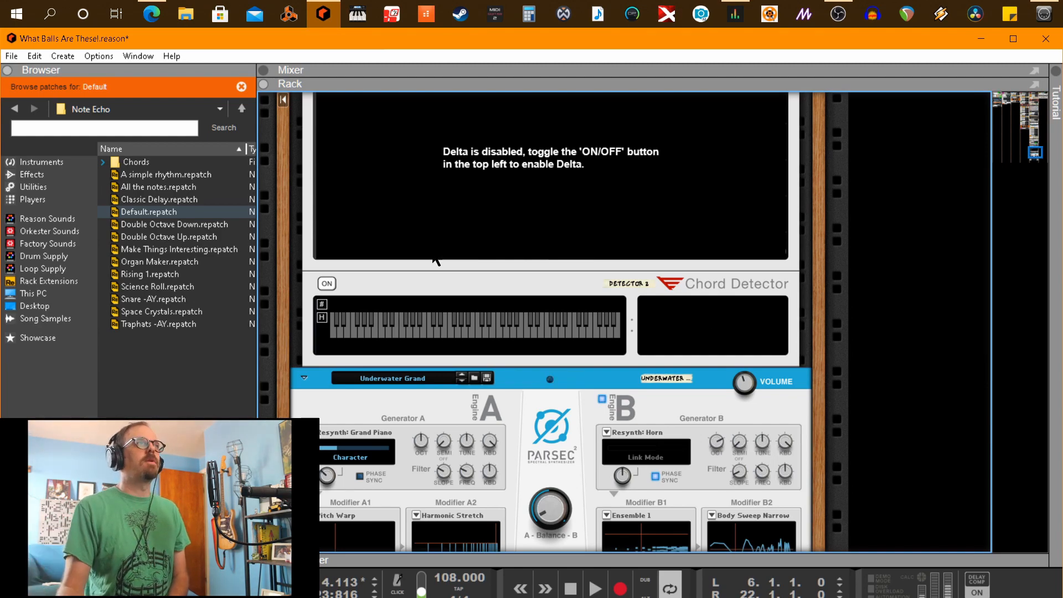
scroll(455, 228, "up", 4)
scroll(448, 278, "up", 2)
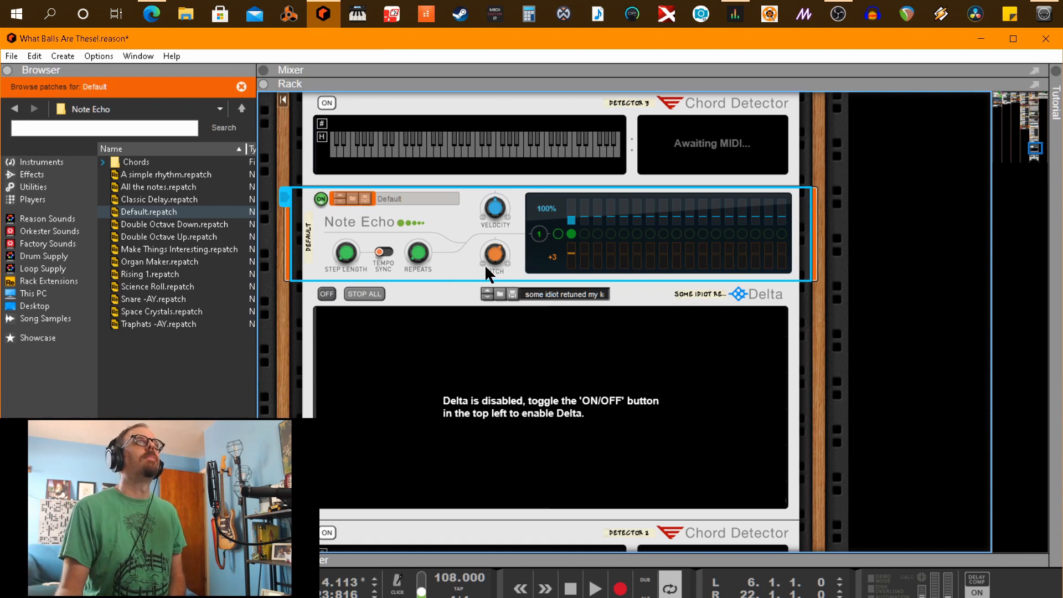
scroll(483, 264, "up", 4)
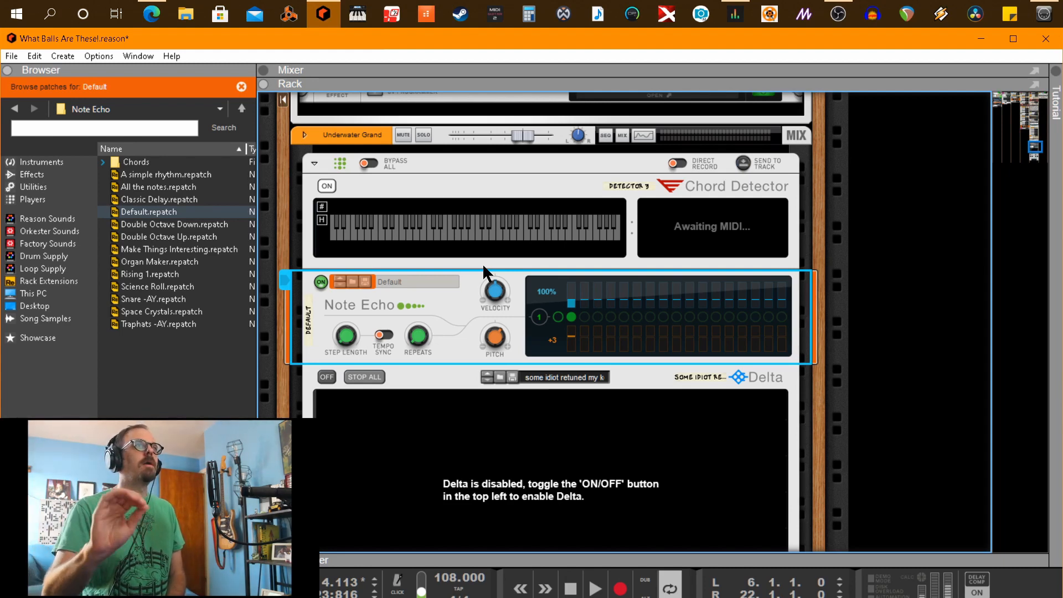
Step: Switch off the Note Echo and switch the Delta player back on in the Underwater Grand chain
left_click(321, 282)
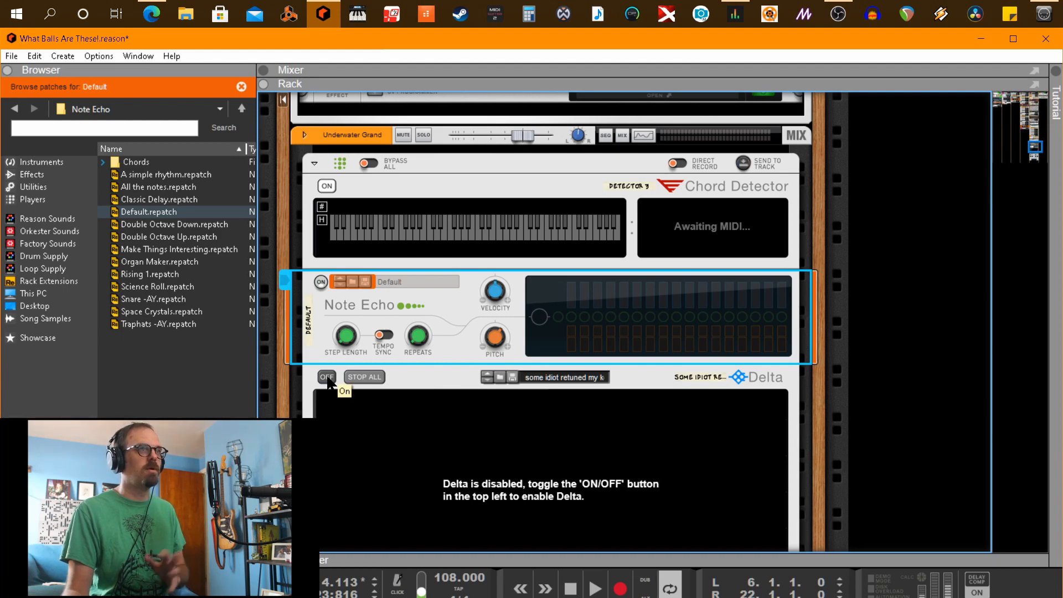
left_click(327, 378)
scroll(400, 437, "down", 2)
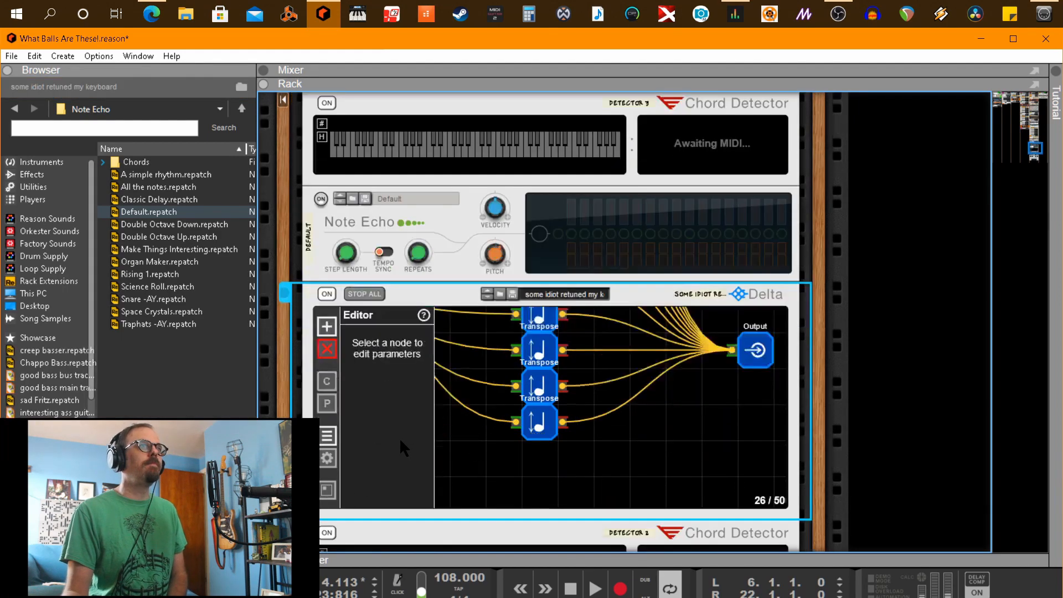
scroll(550, 321, "up", 2)
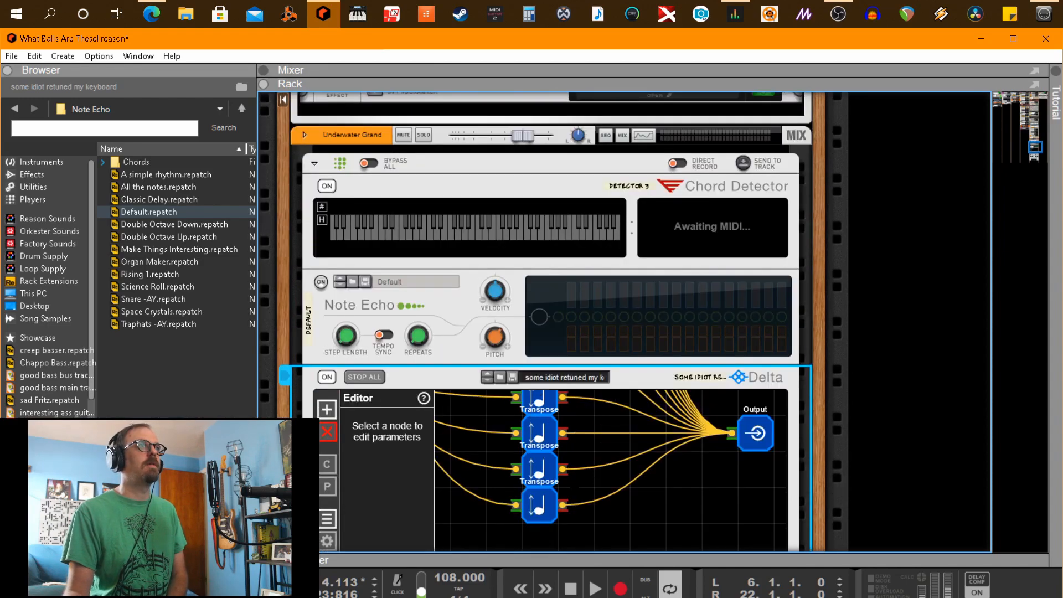
scroll(550, 321, "down", 2)
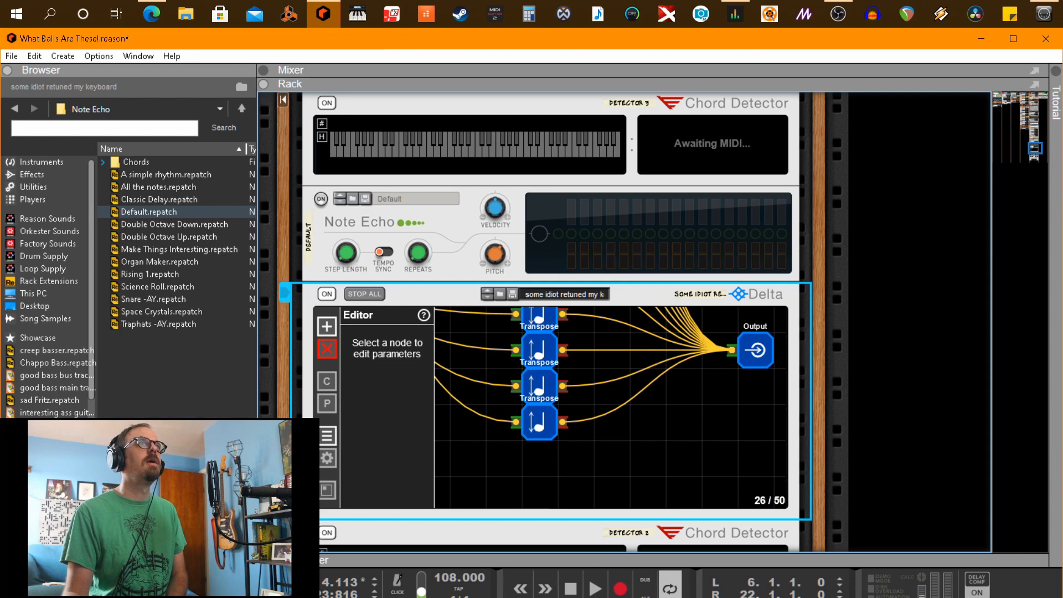
Step: Select the first If node after the Input in Delta's node graph to examine its parameters
left_click_drag(492, 446, 734, 515)
left_click_drag(709, 477, 745, 472)
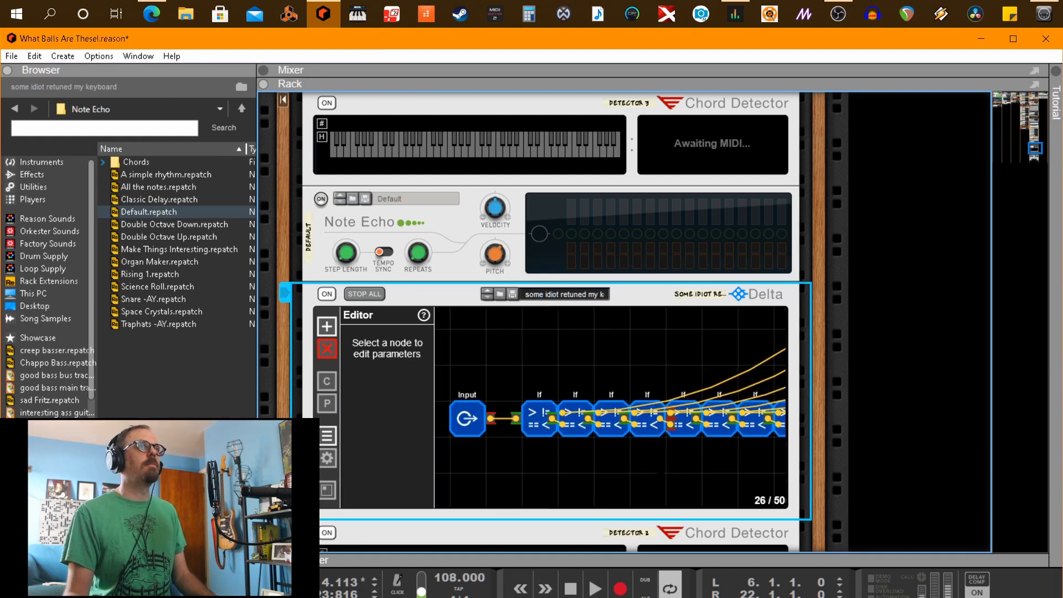
left_click_drag(540, 428, 454, 414)
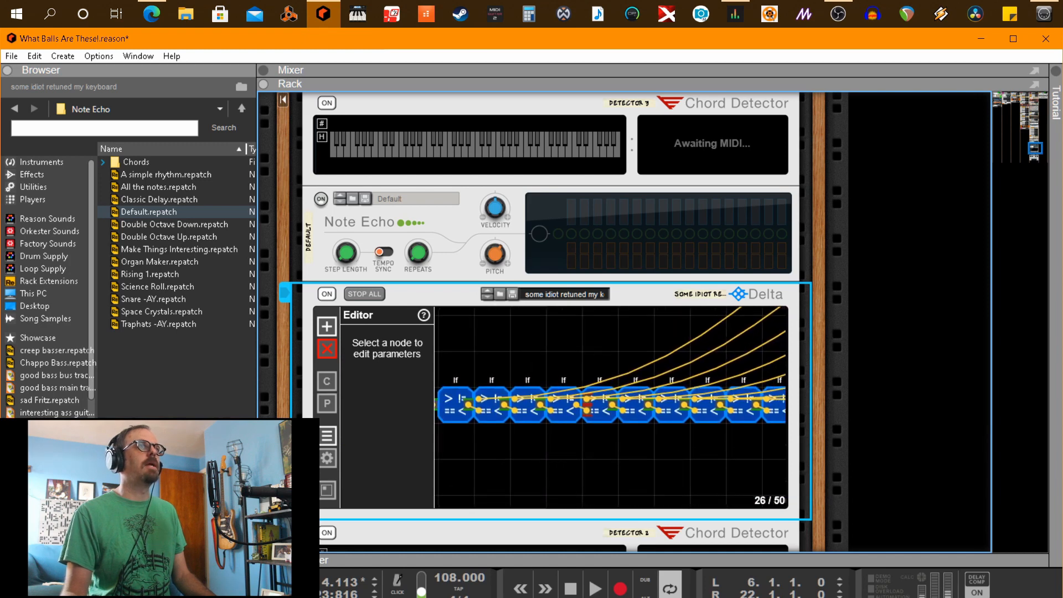
left_click(454, 413)
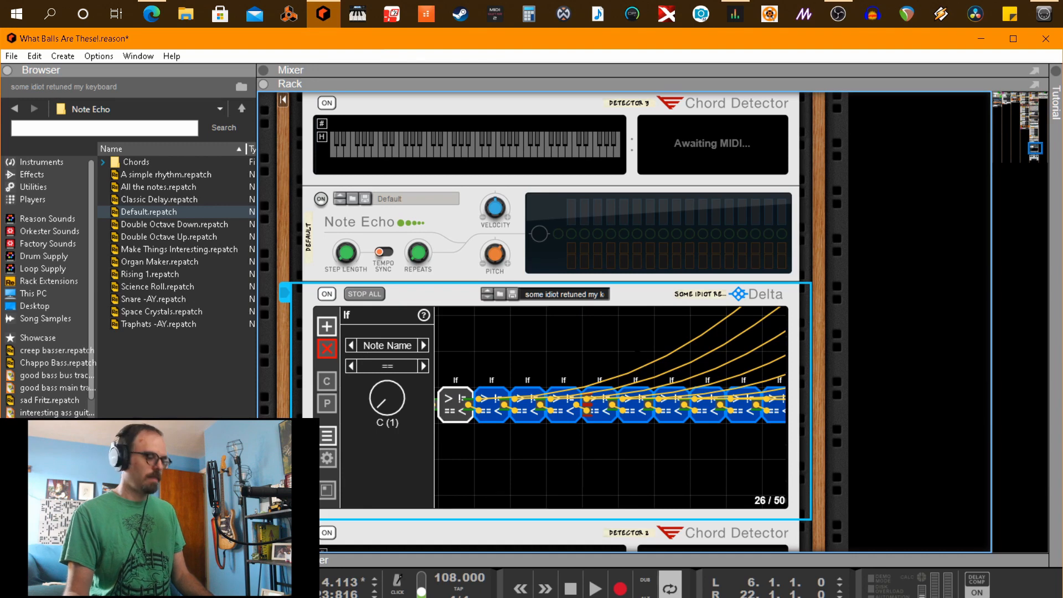
Step: Select the topmost Transpose node in Delta's node graph to examine its transposition amount
left_click_drag(637, 351, 380, 487)
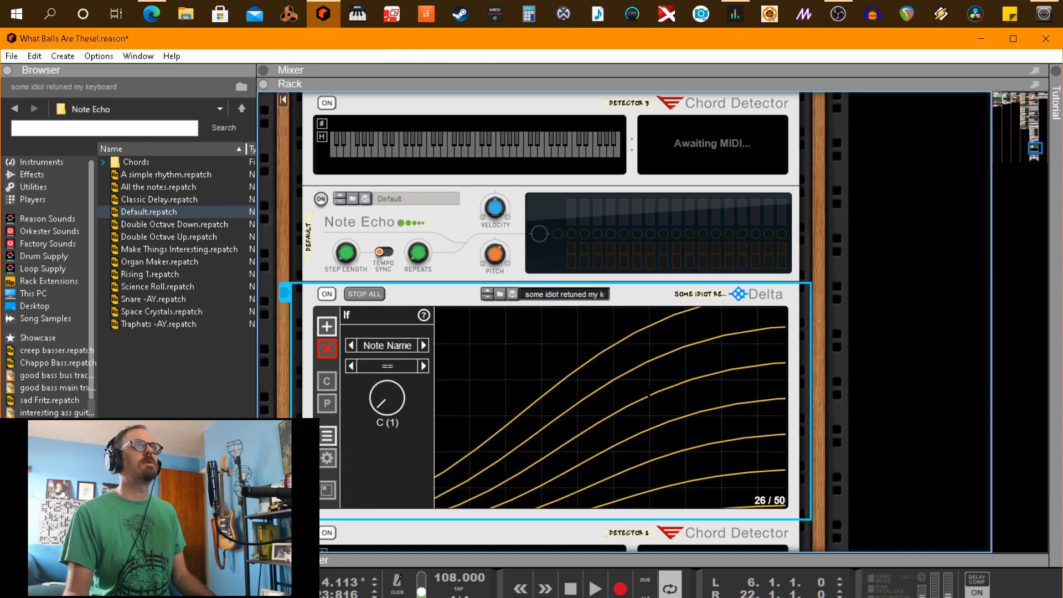
left_click_drag(666, 348, 504, 435)
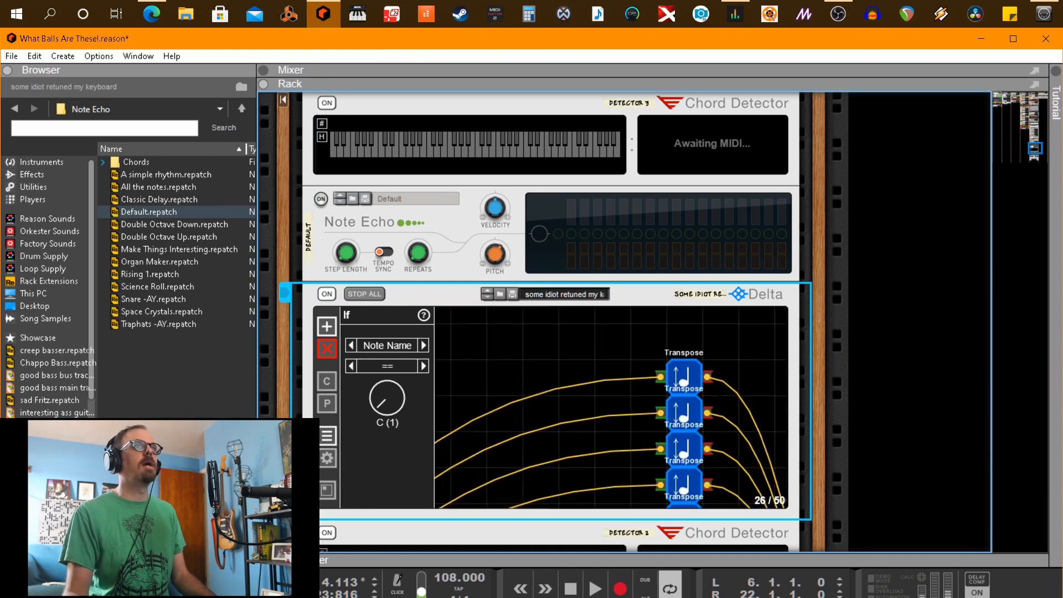
left_click(687, 371)
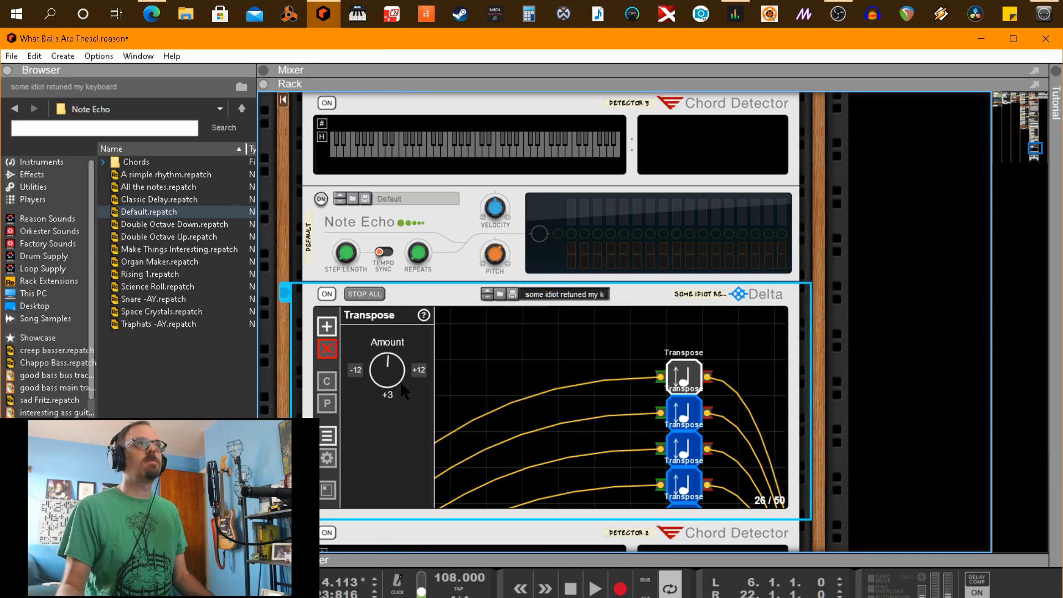
Step: Play single notes and compare the readings of the Chord Detectors before and after the Delta player
scroll(403, 387, "down", 3)
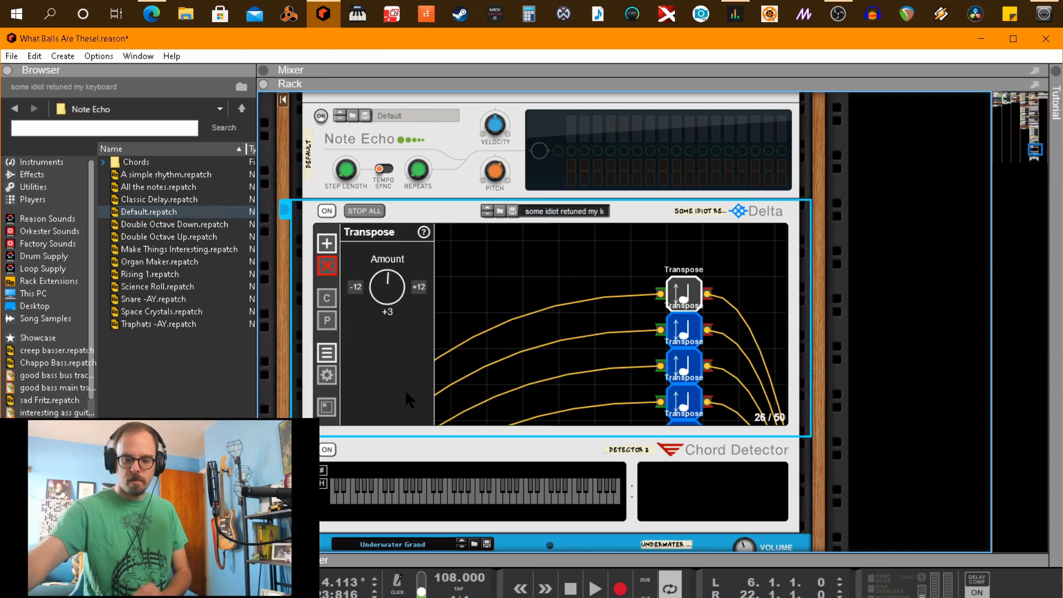
scroll(404, 390, "down", 3)
scroll(408, 375, "up", 6)
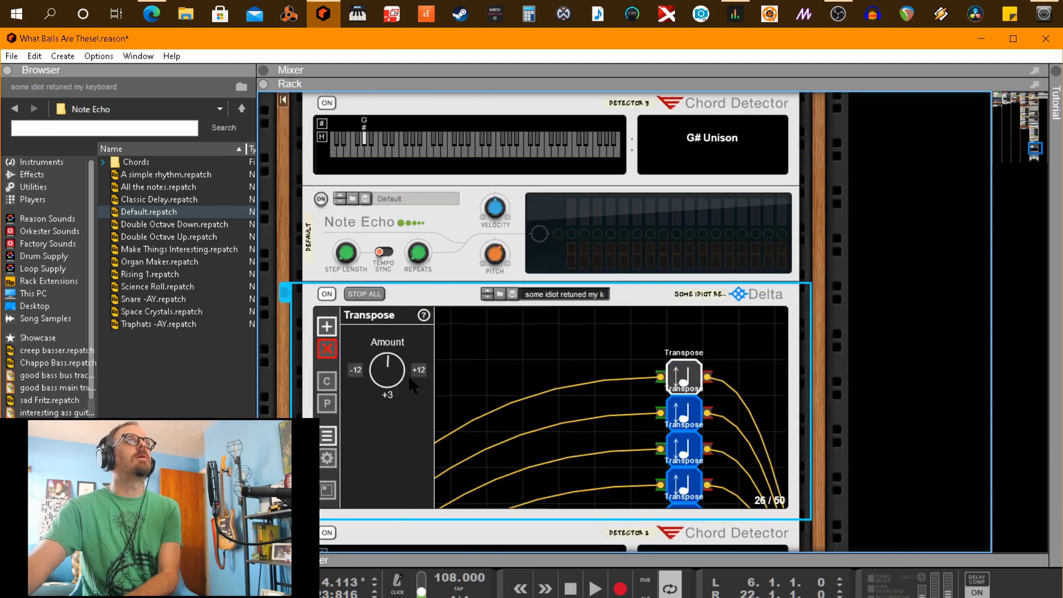
scroll(409, 380, "down", 3)
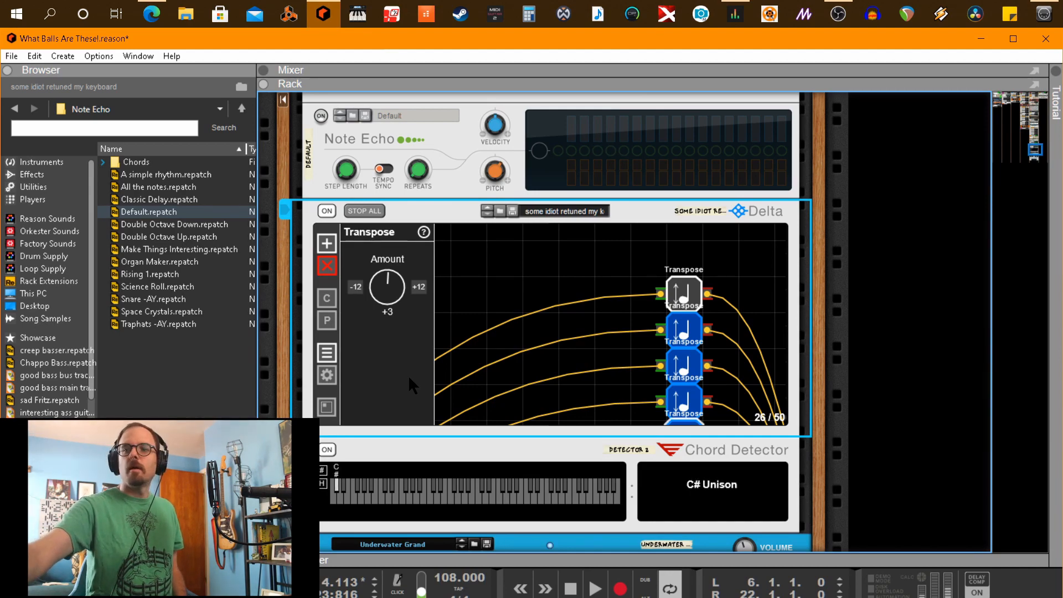
scroll(408, 374, "up", 3)
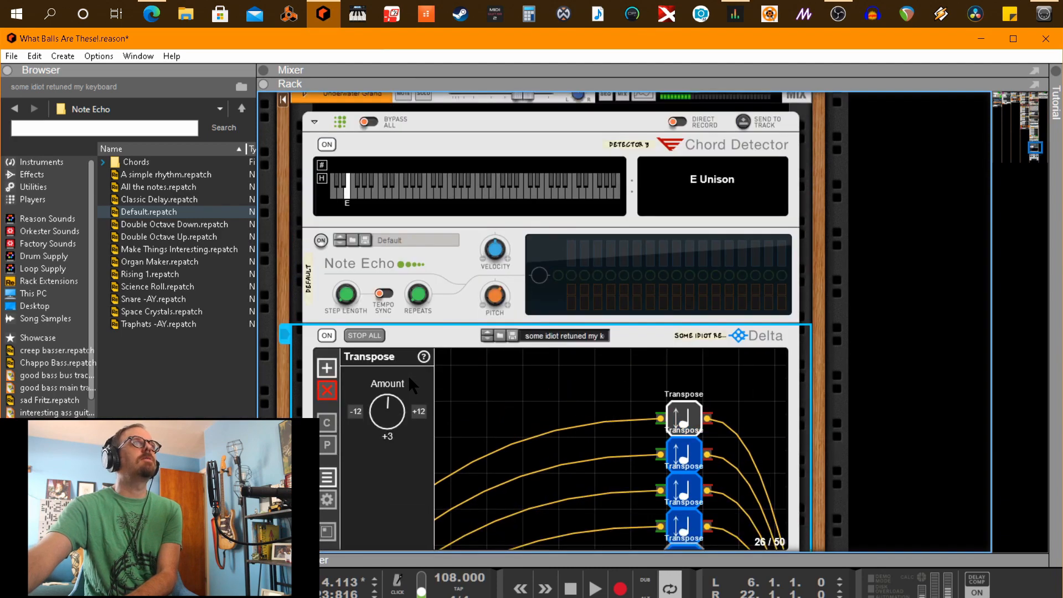
scroll(407, 374, "up", 1)
scroll(407, 374, "down", 2)
scroll(407, 374, "down", 2)
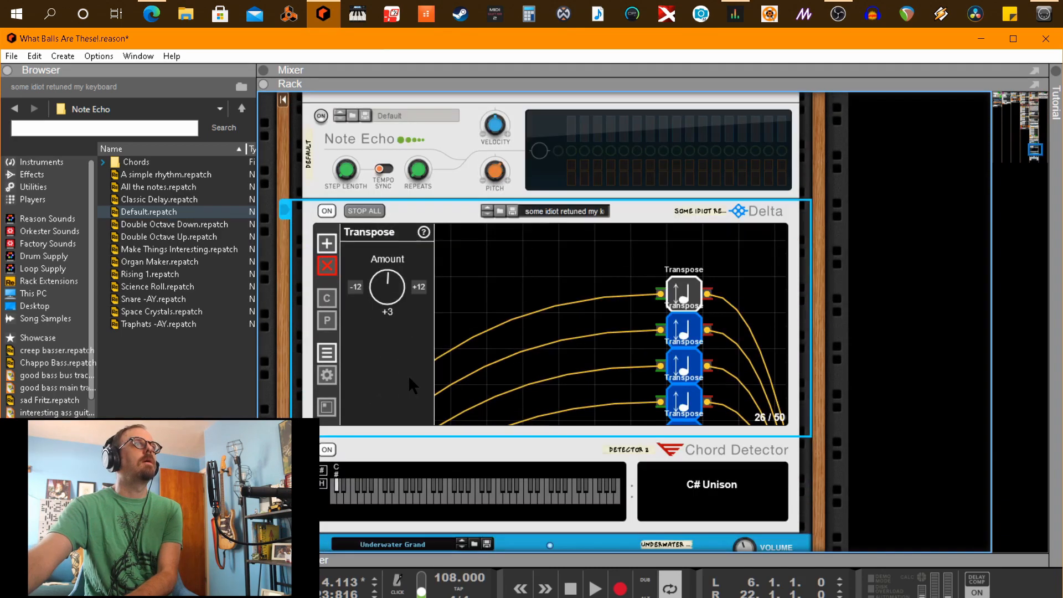
scroll(408, 375, "up", 2)
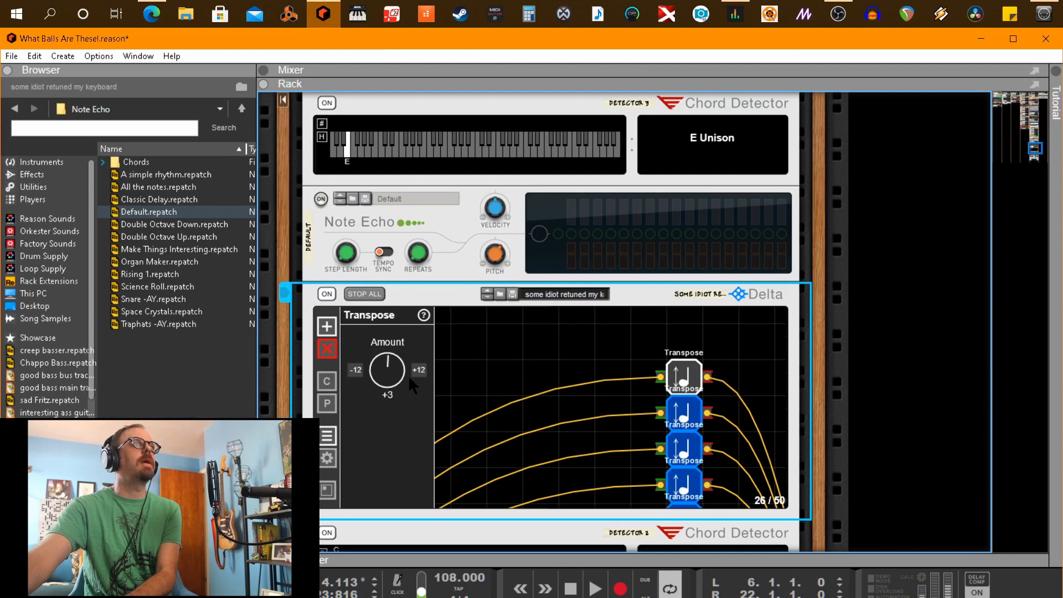
scroll(409, 382, "down", 2)
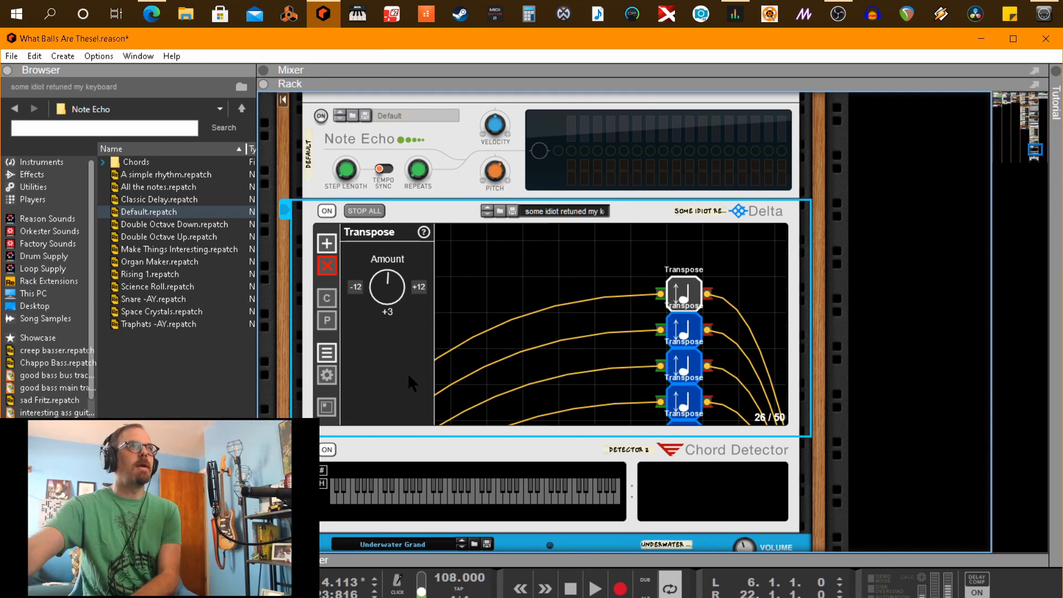
scroll(384, 325, "down", 3)
scroll(386, 333, "down", 1)
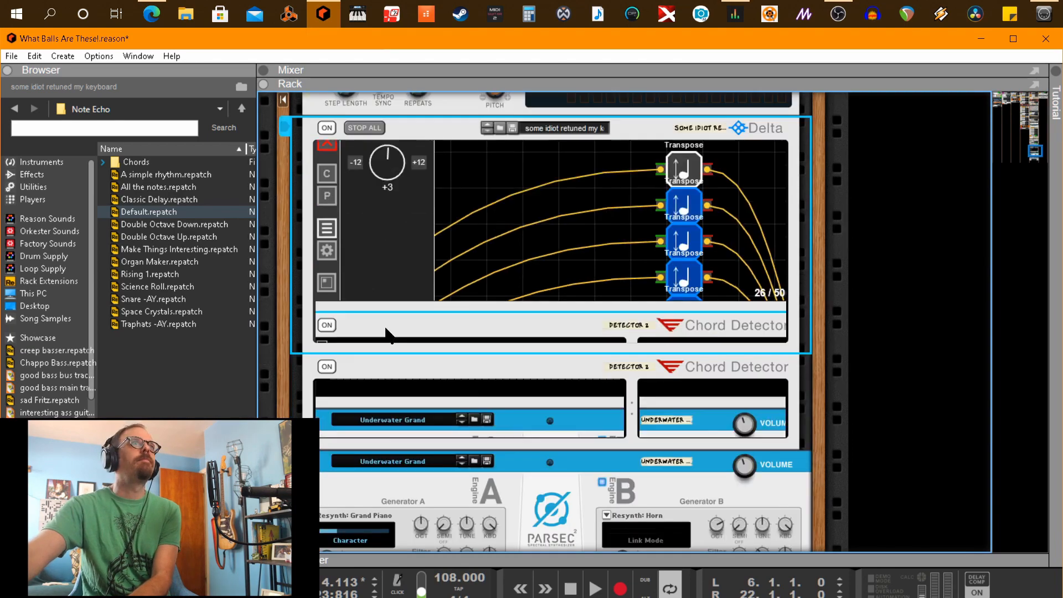
scroll(386, 334, "up", 8)
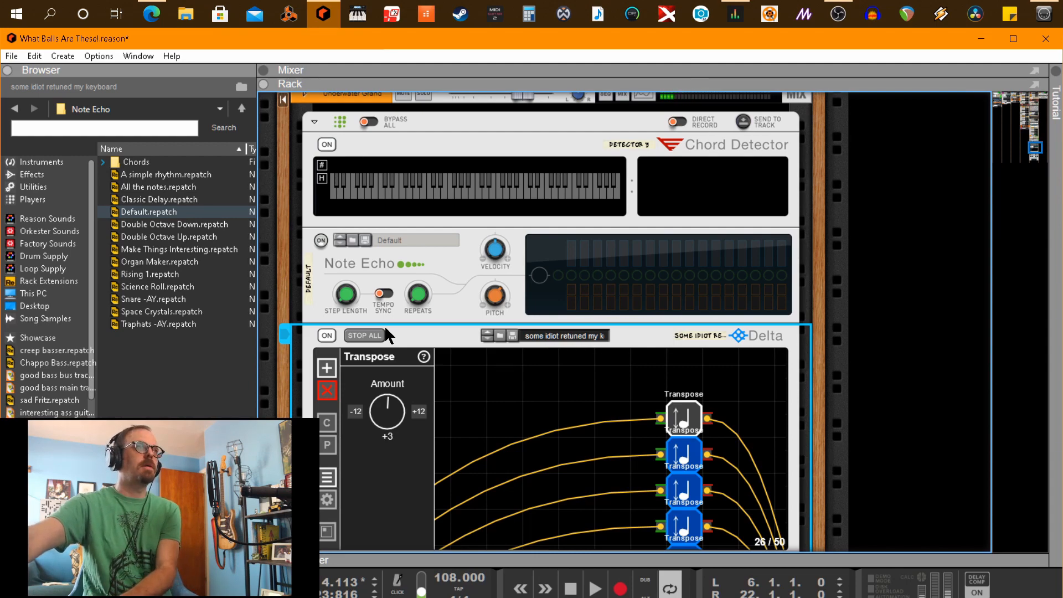
scroll(386, 328, "down", 5)
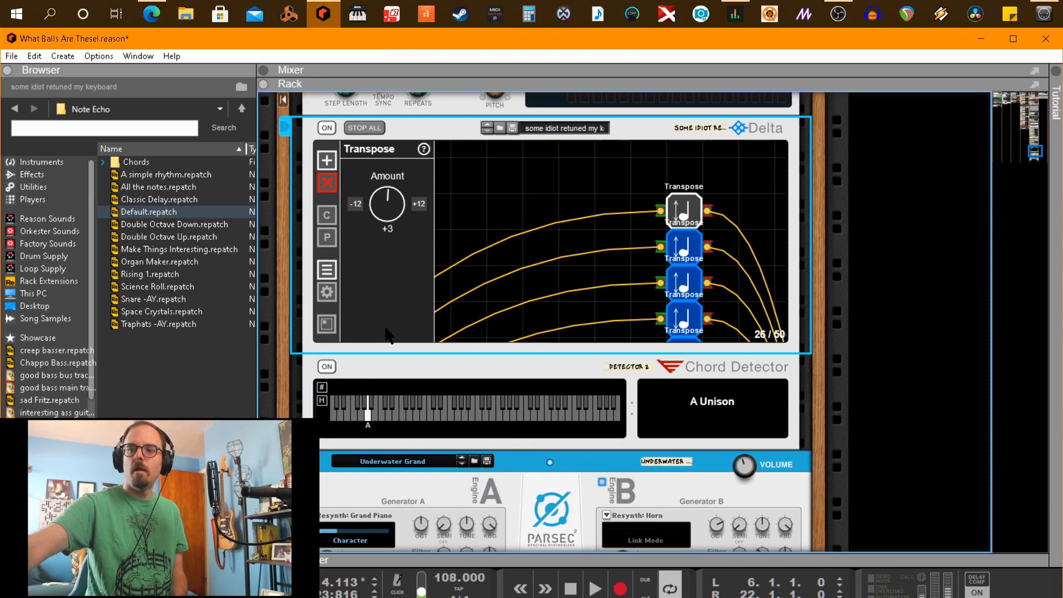
scroll(386, 334, "up", 5)
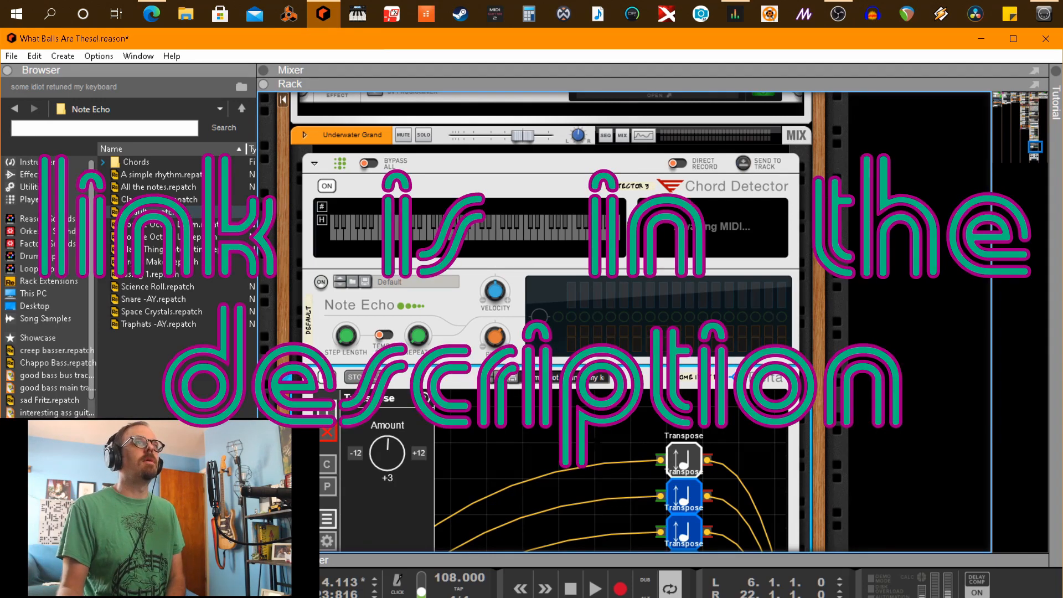
Step: Examine the amounts of Delta's second and third Transpose nodes, and reselect the topmost one
scroll(548, 321, "down", 3)
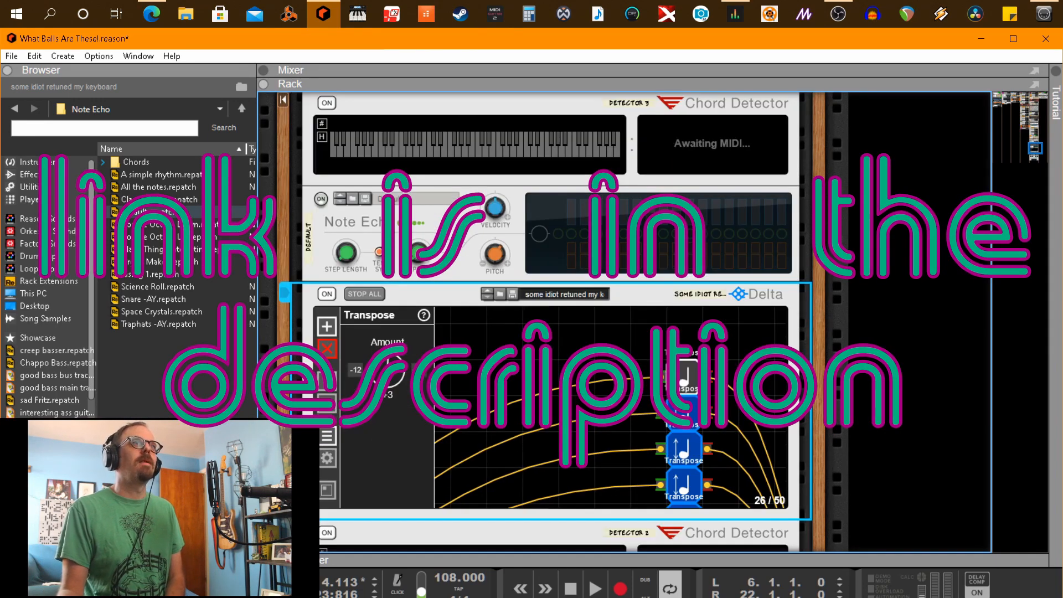
scroll(548, 321, "down", 1)
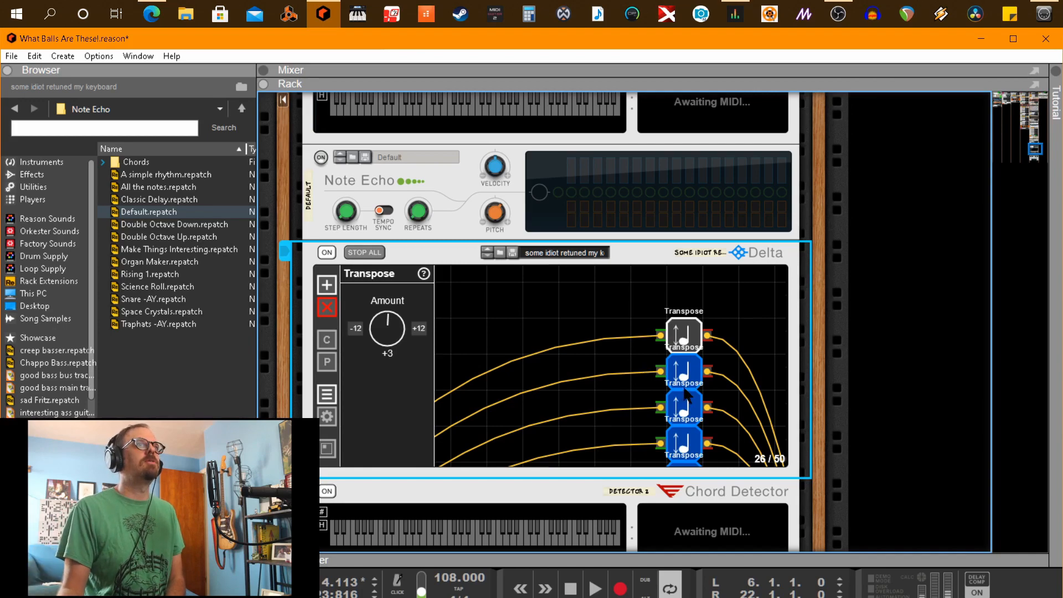
scroll(686, 398, "down", 1)
left_click(692, 335)
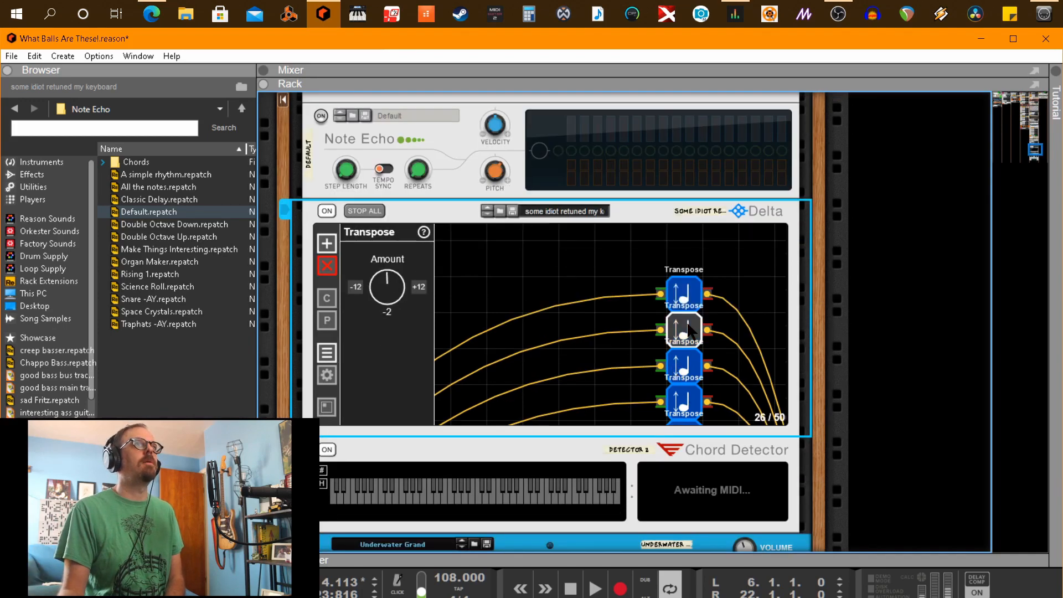
left_click(682, 379)
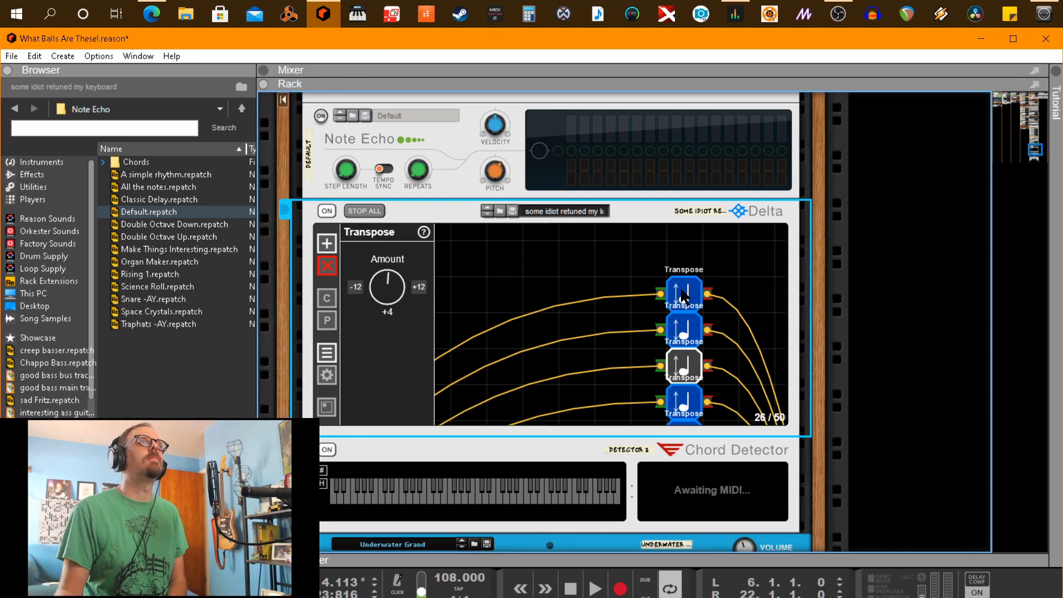
left_click(682, 296)
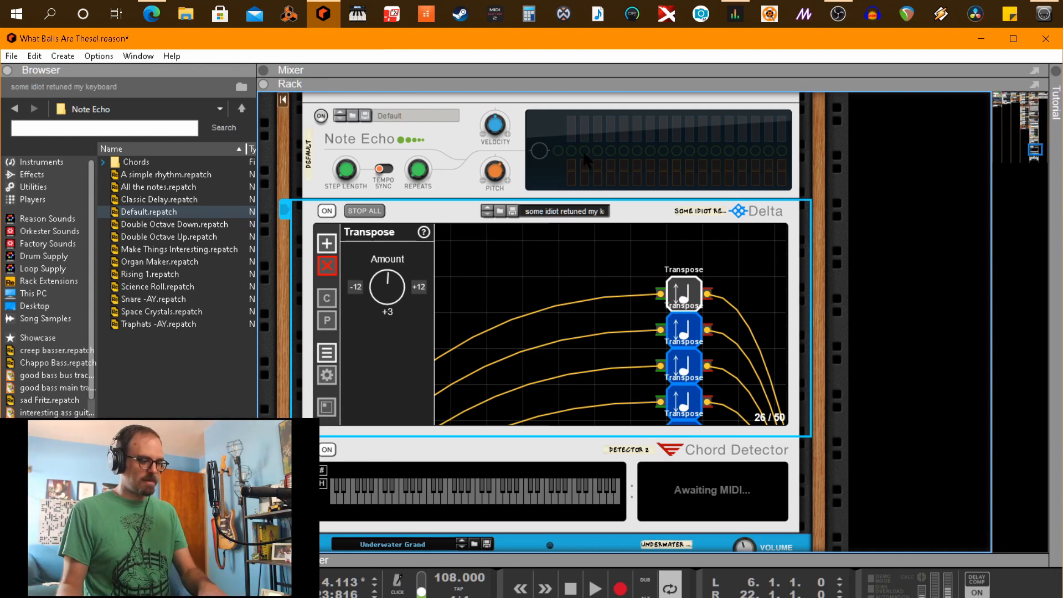
Step: Show the sequencer at full height, move the playhead to just before the loop's start, and play and stop the song
key("F7")
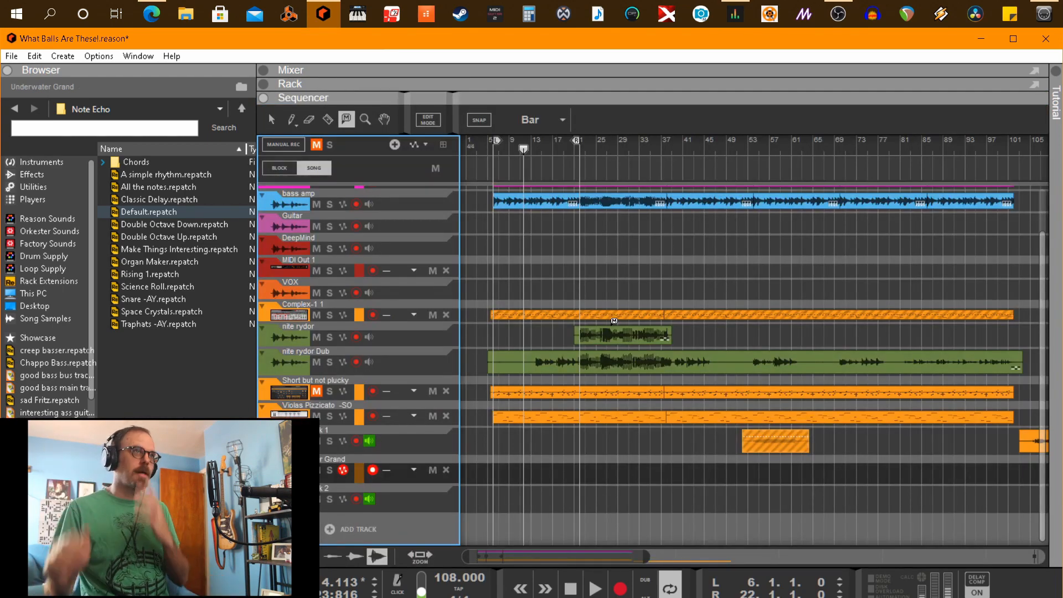
left_click_drag(523, 148, 491, 153)
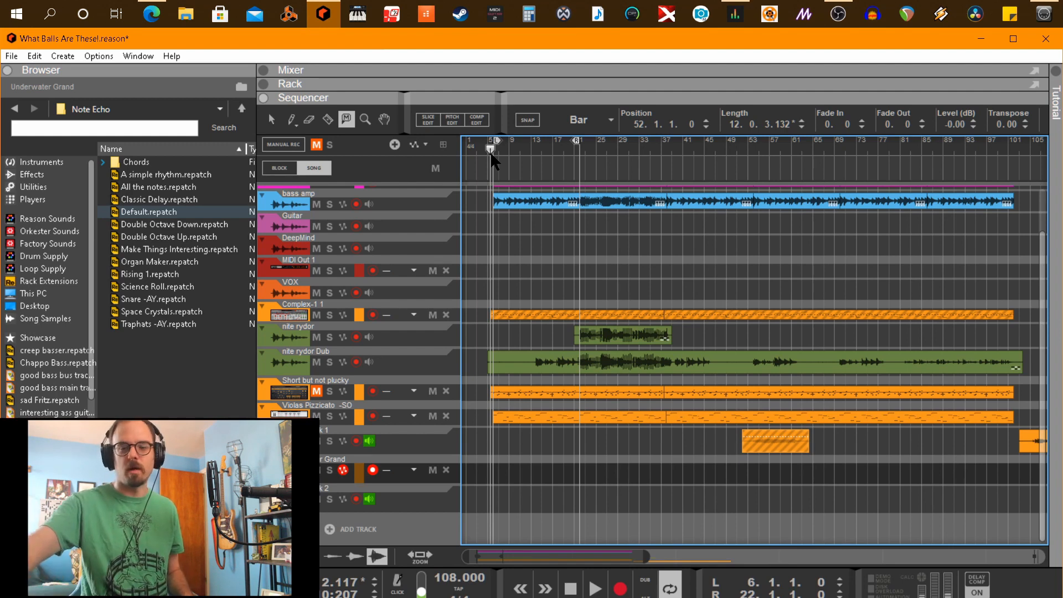
key("space")
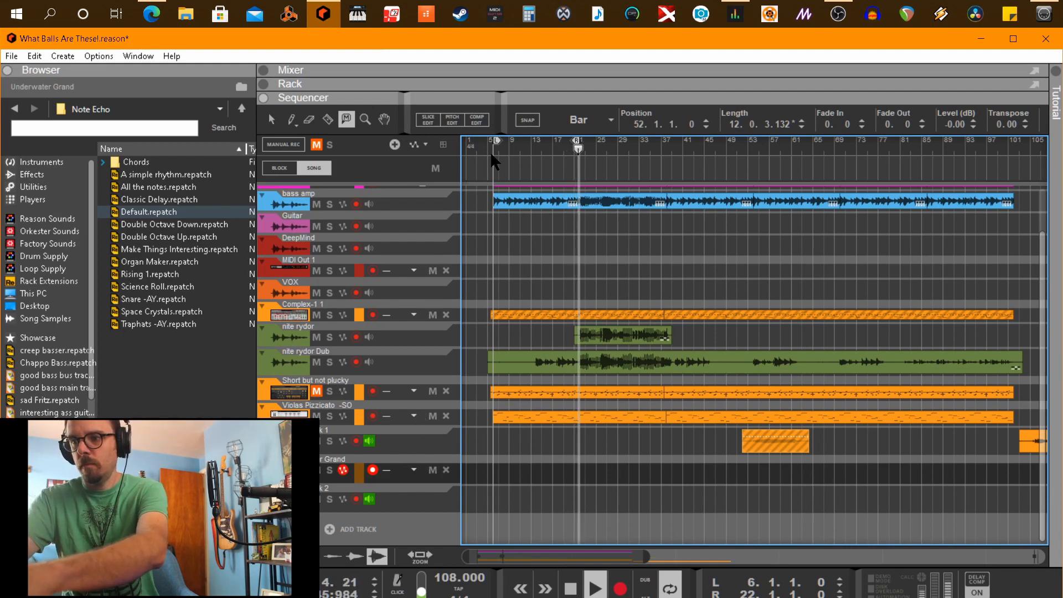
key("space")
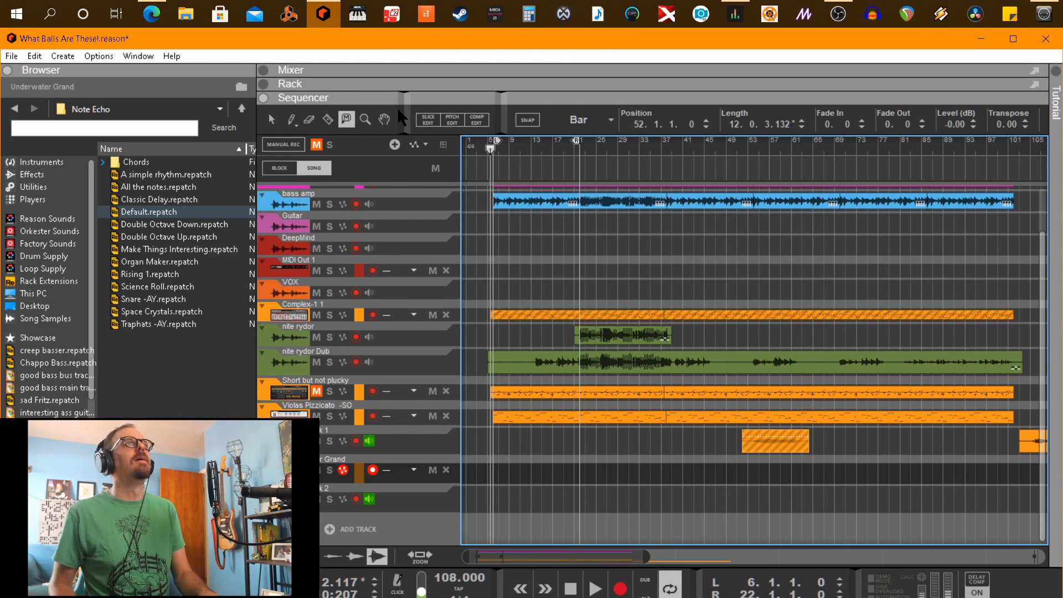
Step: Return to the rack at full height with the Delta player in view
key("F6")
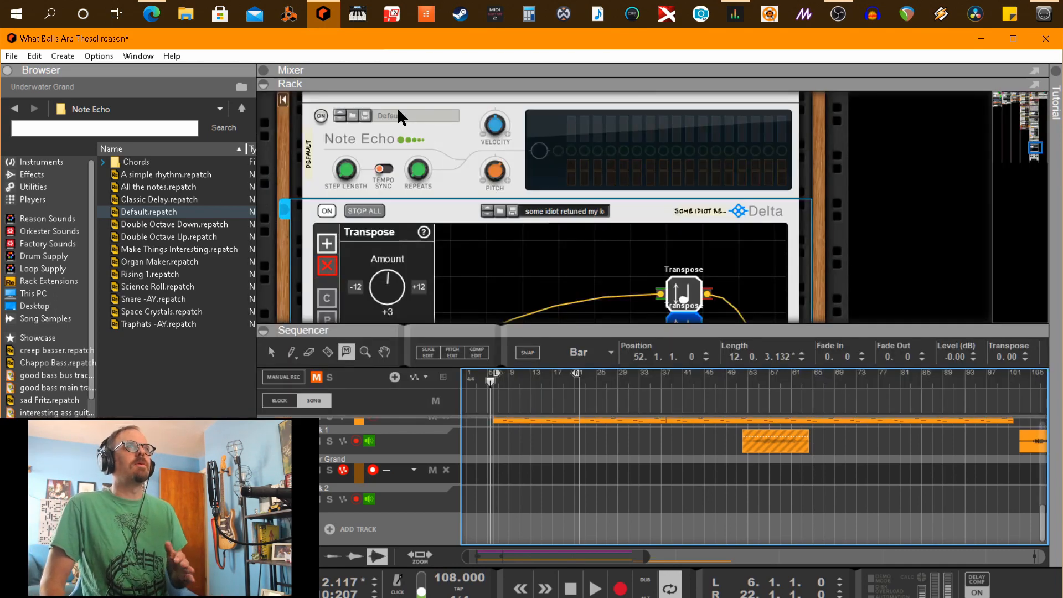
key("F7")
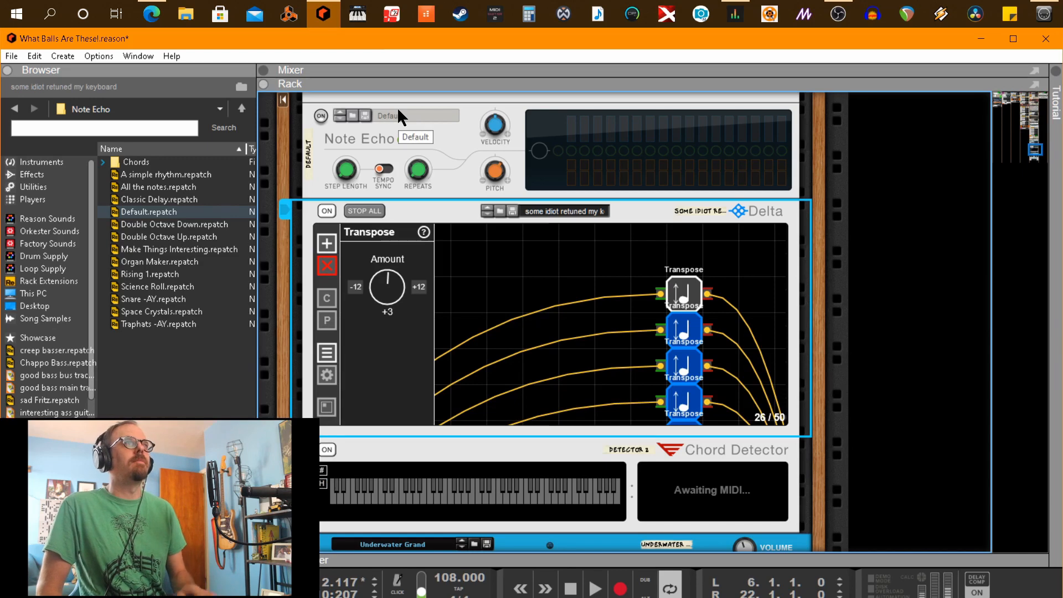